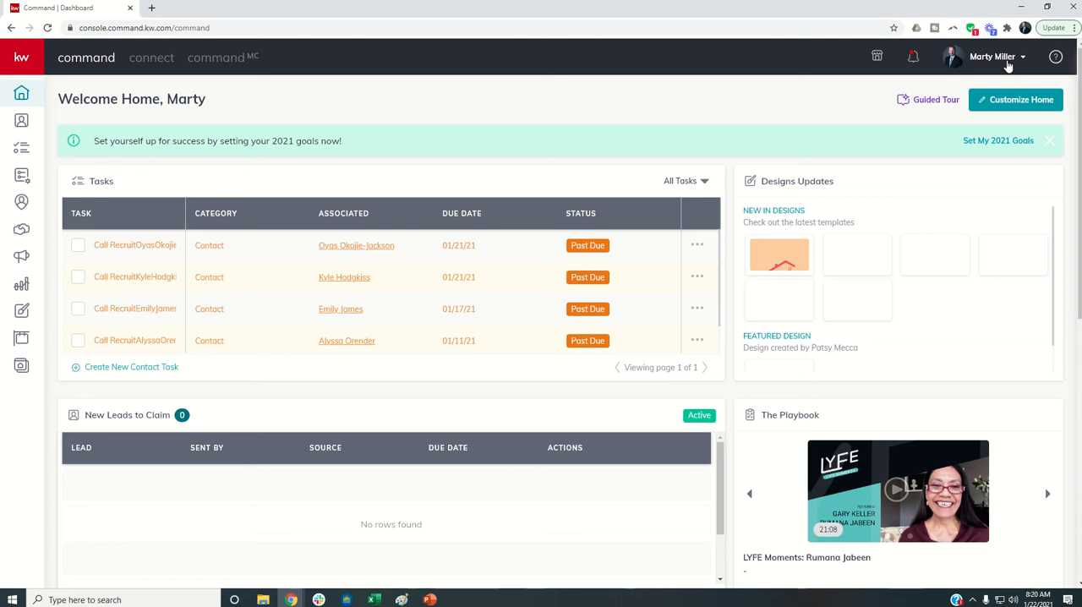
# - Switch to the Summit Property Group team account and open the Lead Routing page in its contact settings
pyautogui.click(1008, 66)
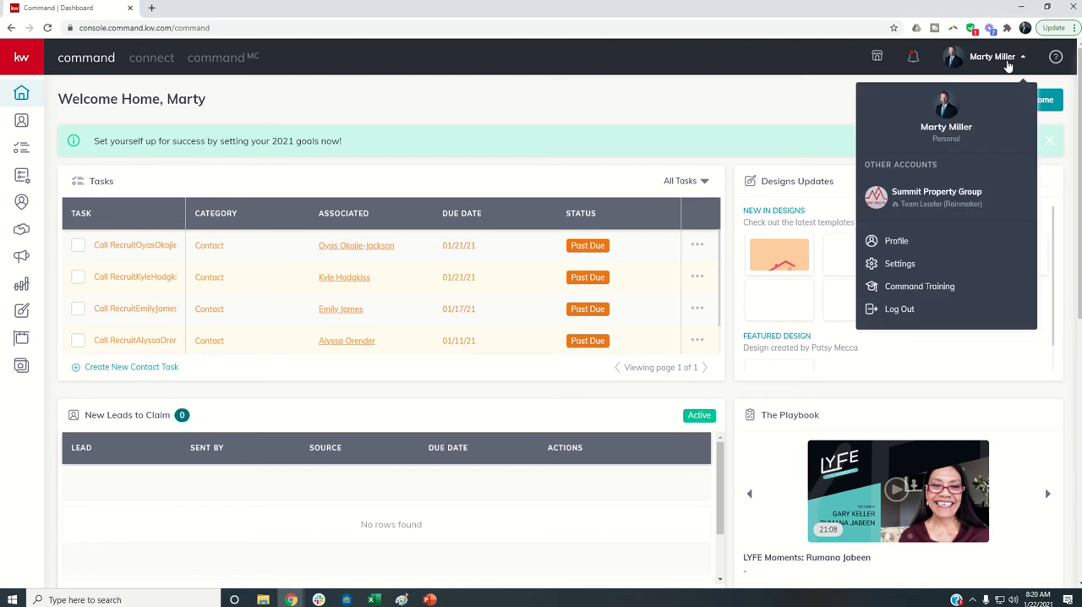
pyautogui.click(908, 206)
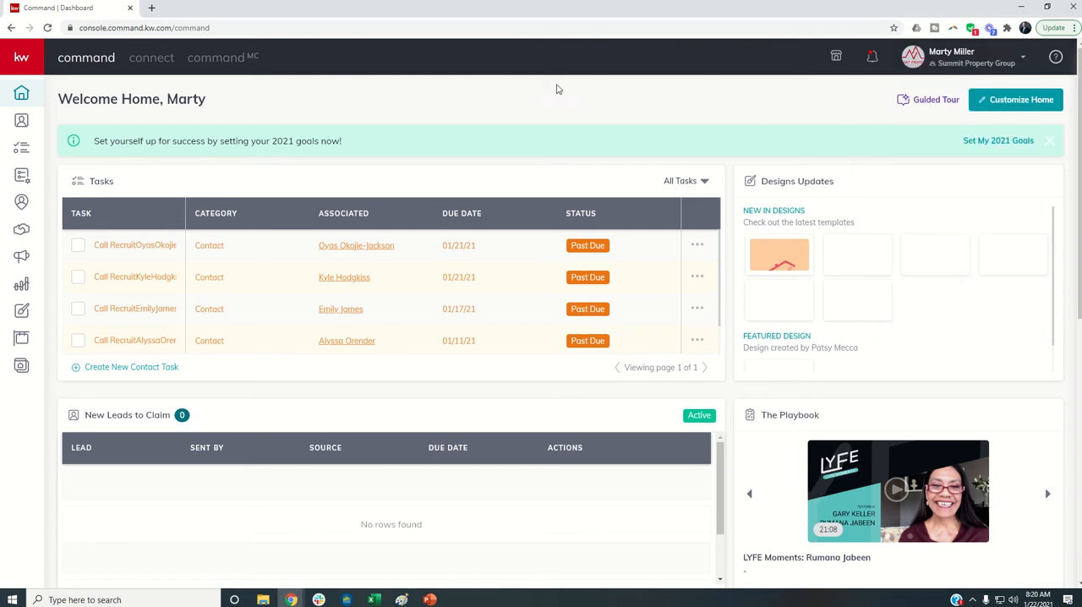
pyautogui.click(933, 70)
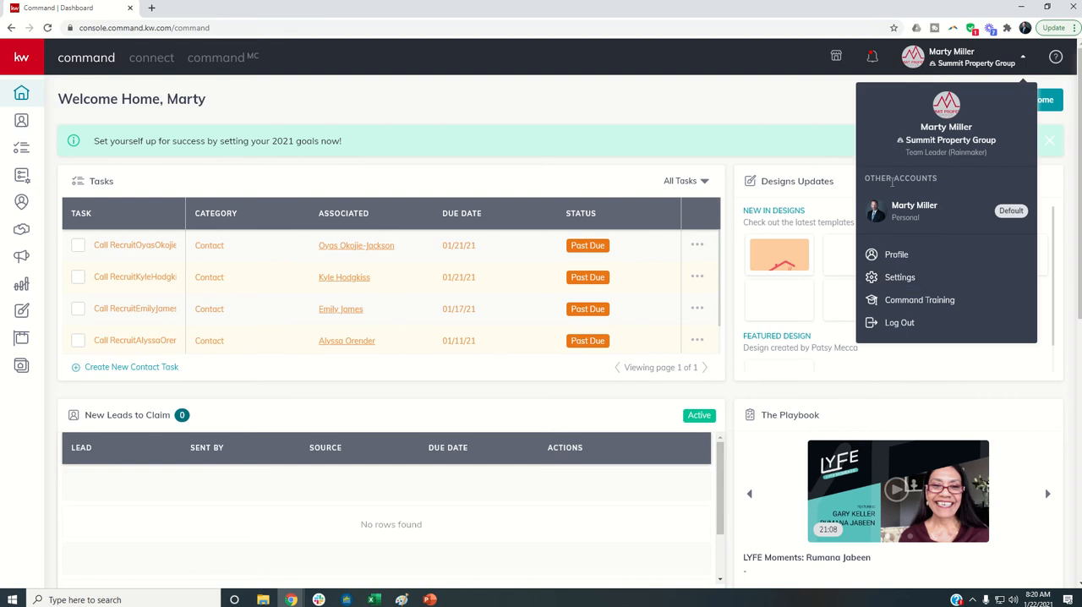
pyautogui.click(899, 273)
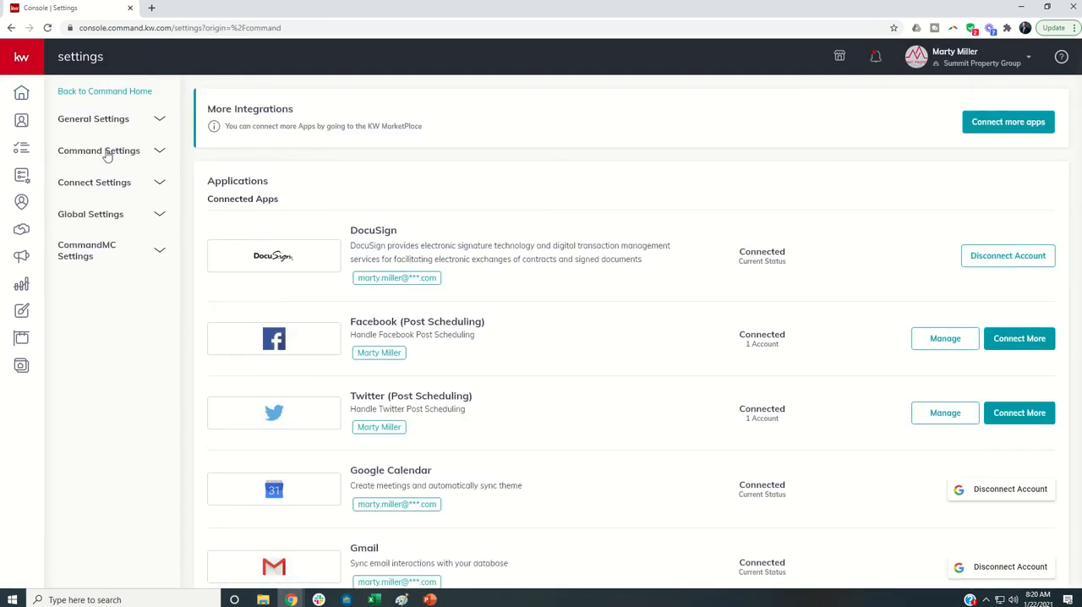
pyautogui.click(106, 155)
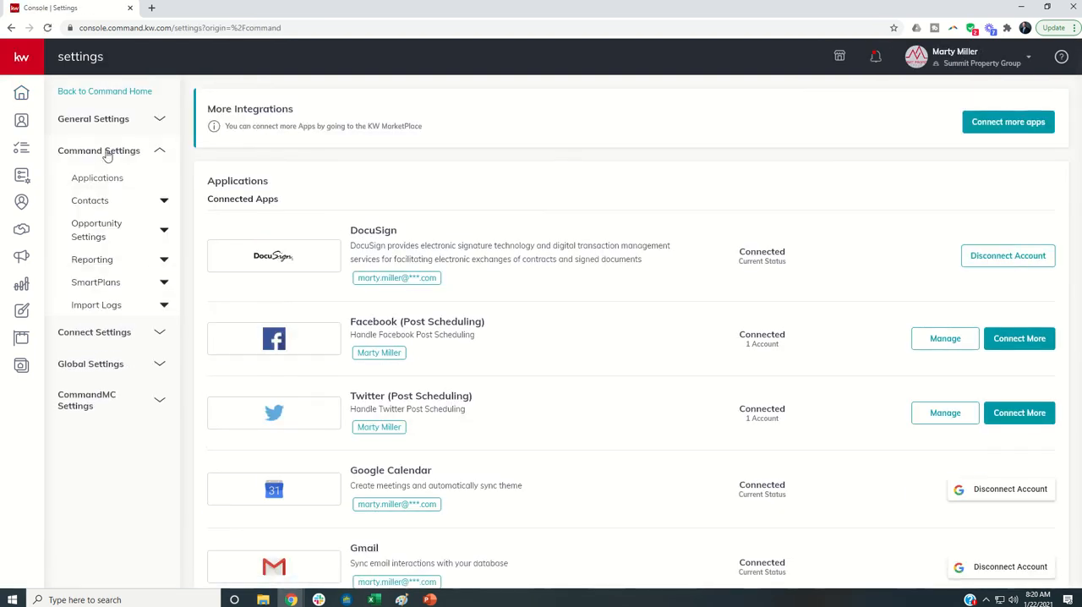
pyautogui.click(97, 207)
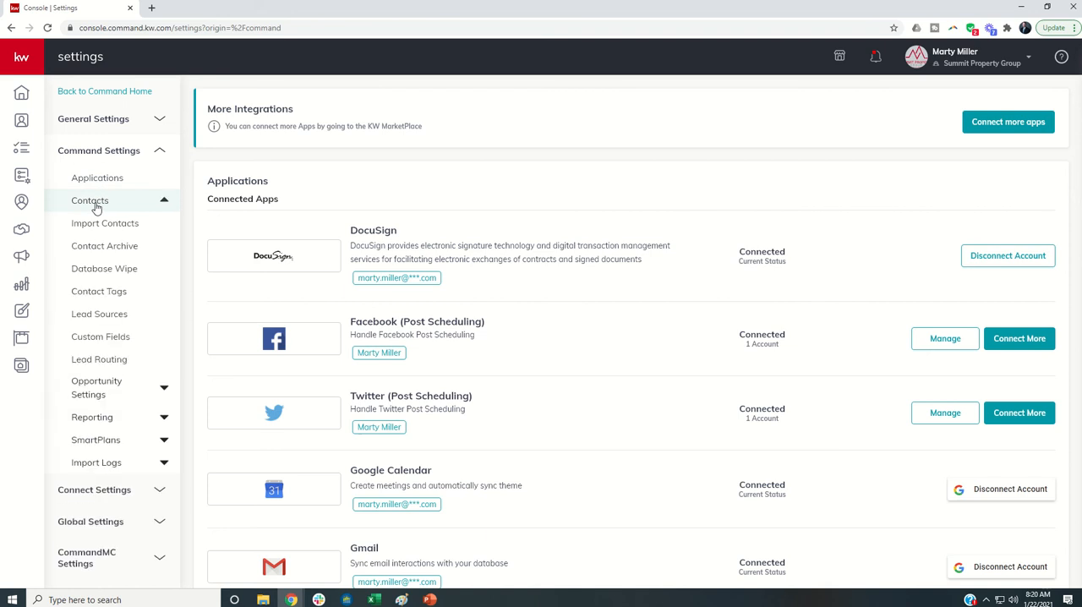
pyautogui.click(98, 360)
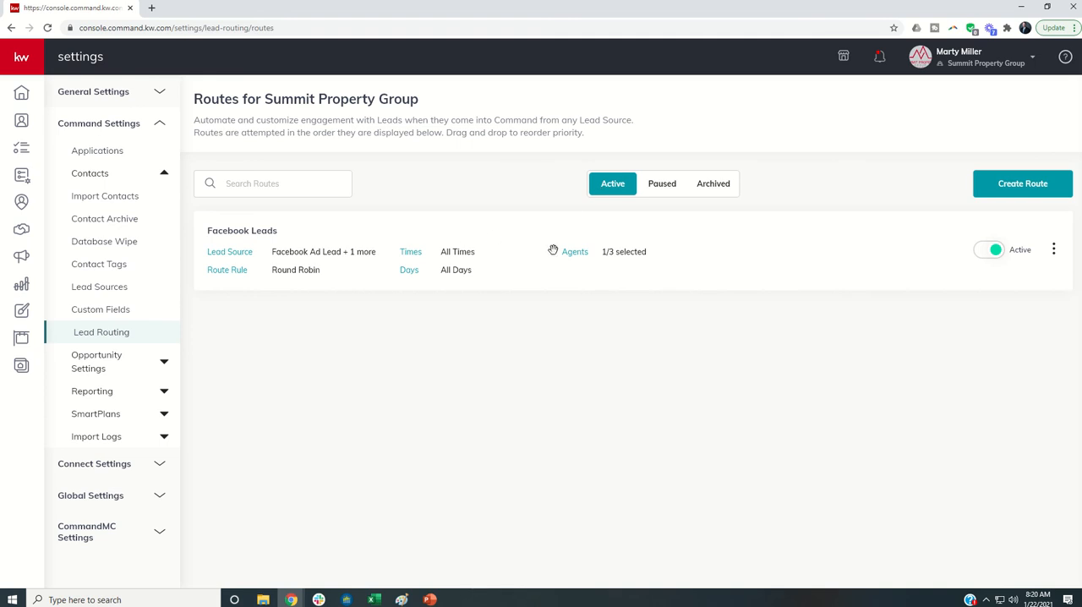
# - Review the paused and archived lead routes and return to the active ones
pyautogui.click(657, 190)
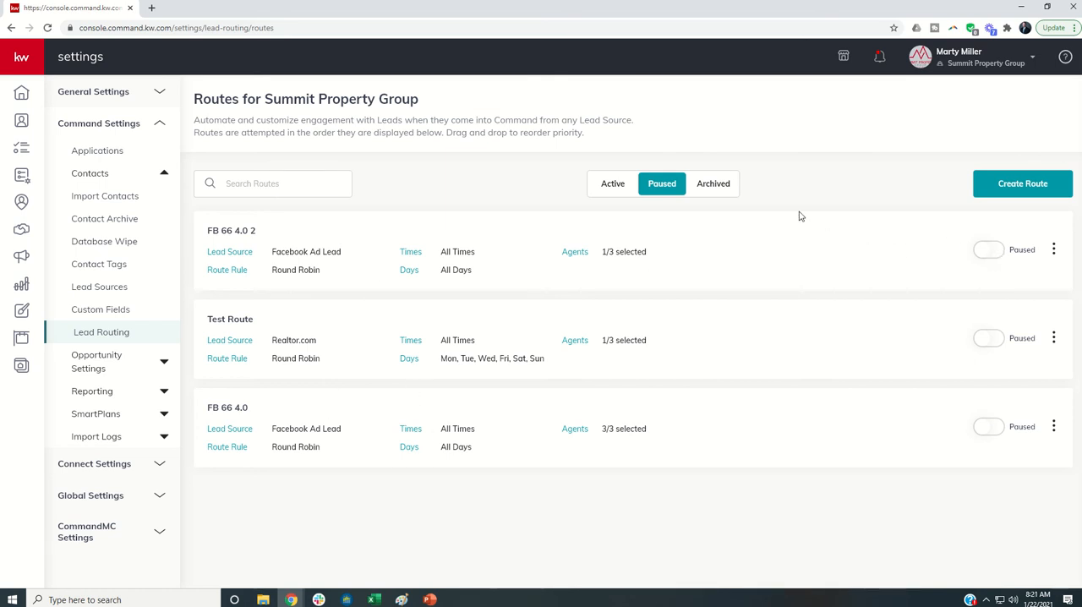
pyautogui.click(718, 190)
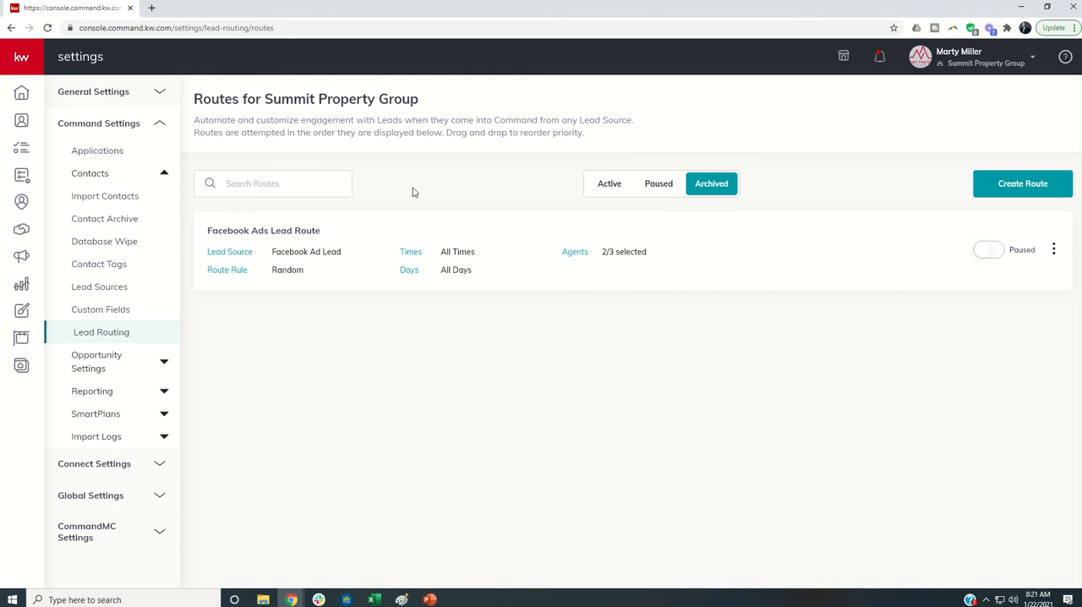
pyautogui.click(251, 185)
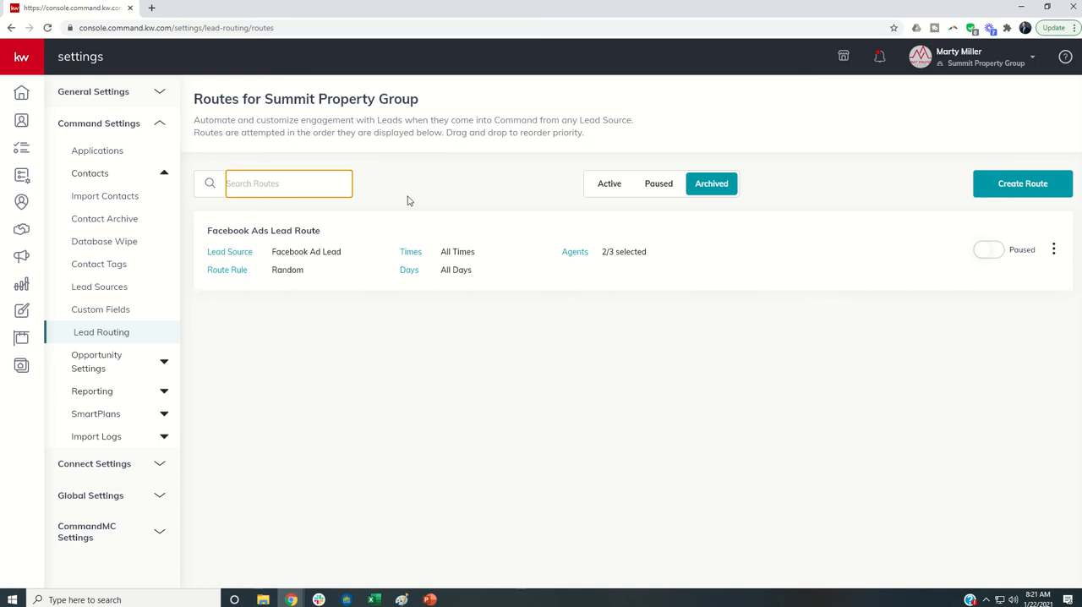
pyautogui.click(610, 193)
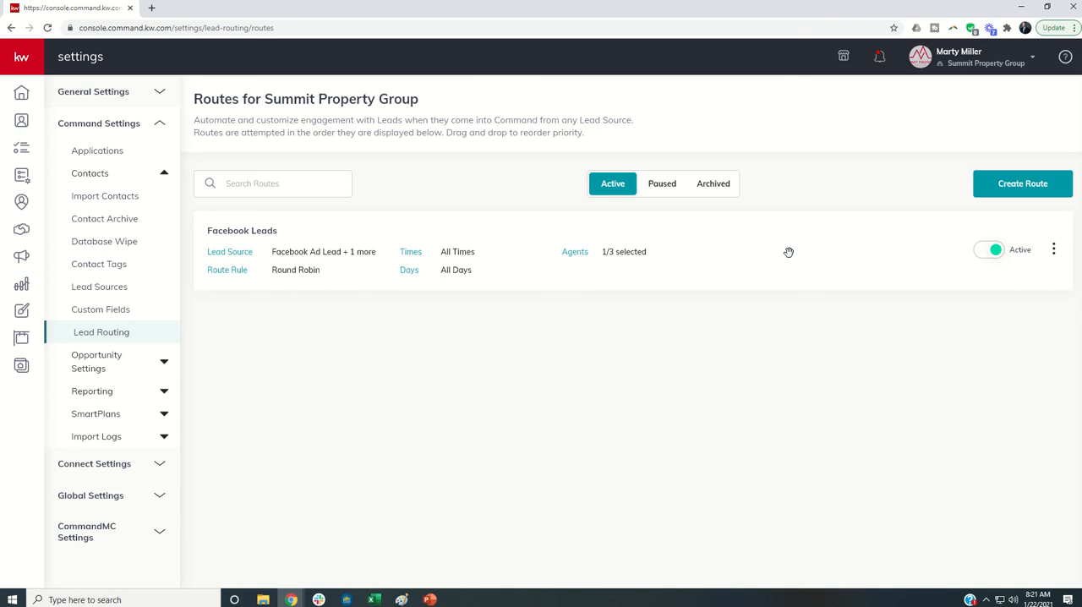
# - Pause the Facebook Leads route, reactivate it from the paused routes and return to the active list
pyautogui.click(989, 253)
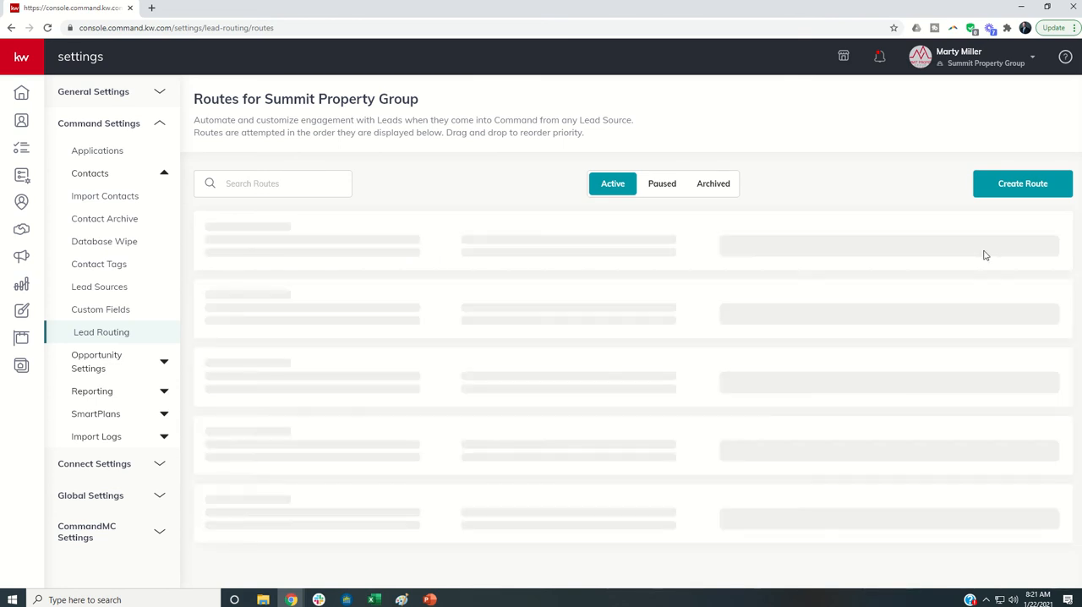
pyautogui.click(661, 188)
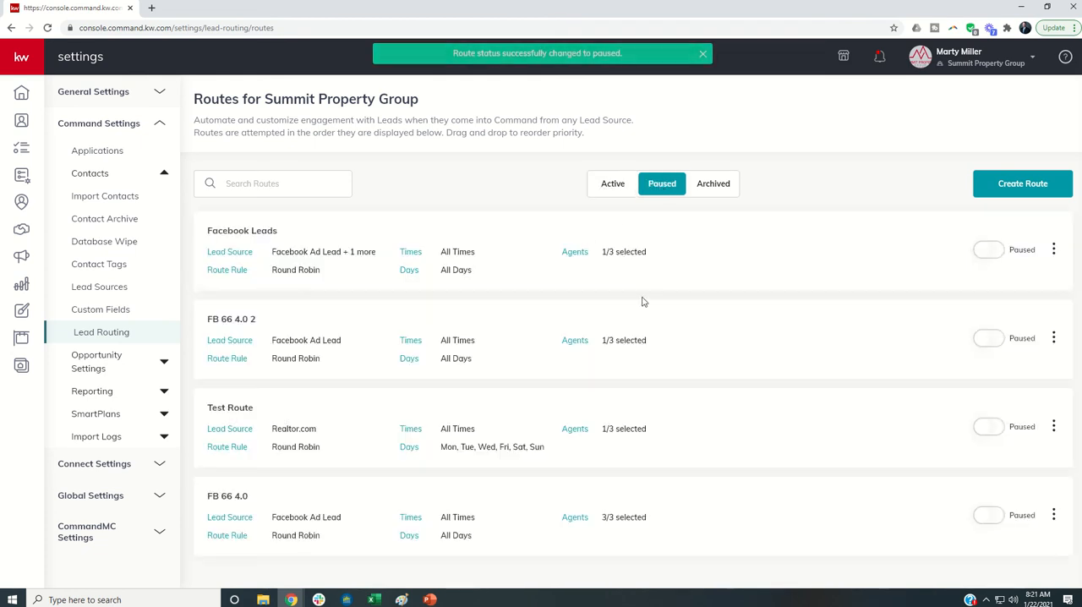
pyautogui.click(994, 251)
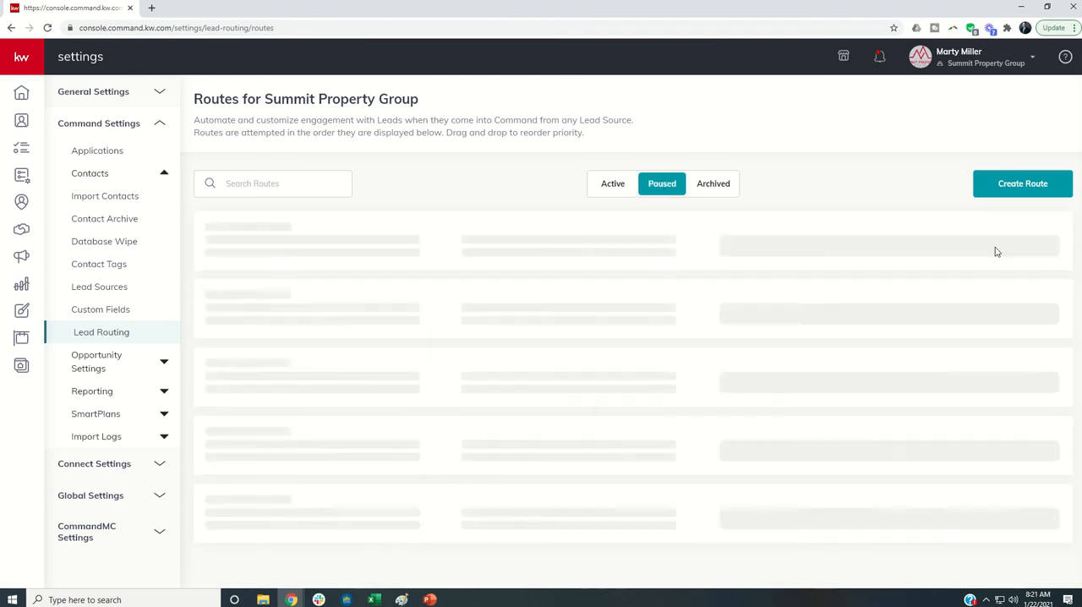
pyautogui.click(616, 187)
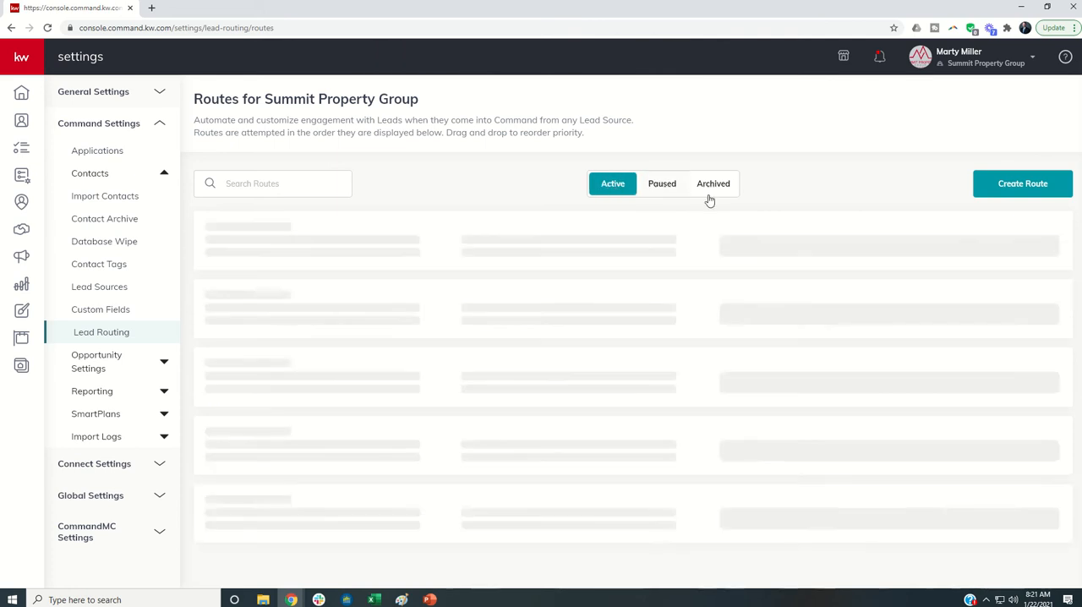
# - Look at the actions available for the Facebook Leads route
pyautogui.click(1053, 254)
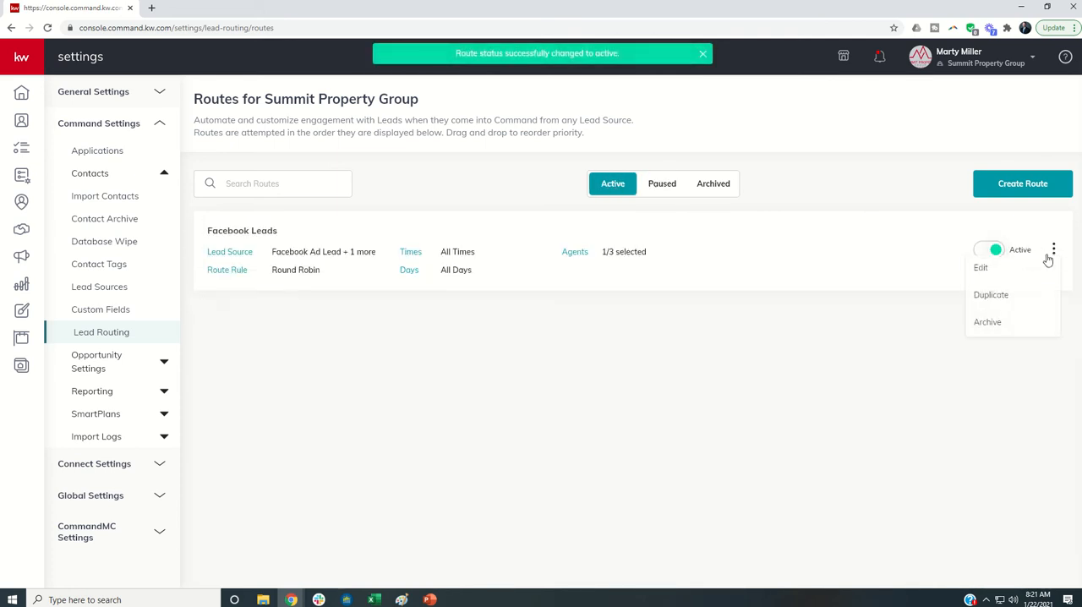
pyautogui.click(982, 269)
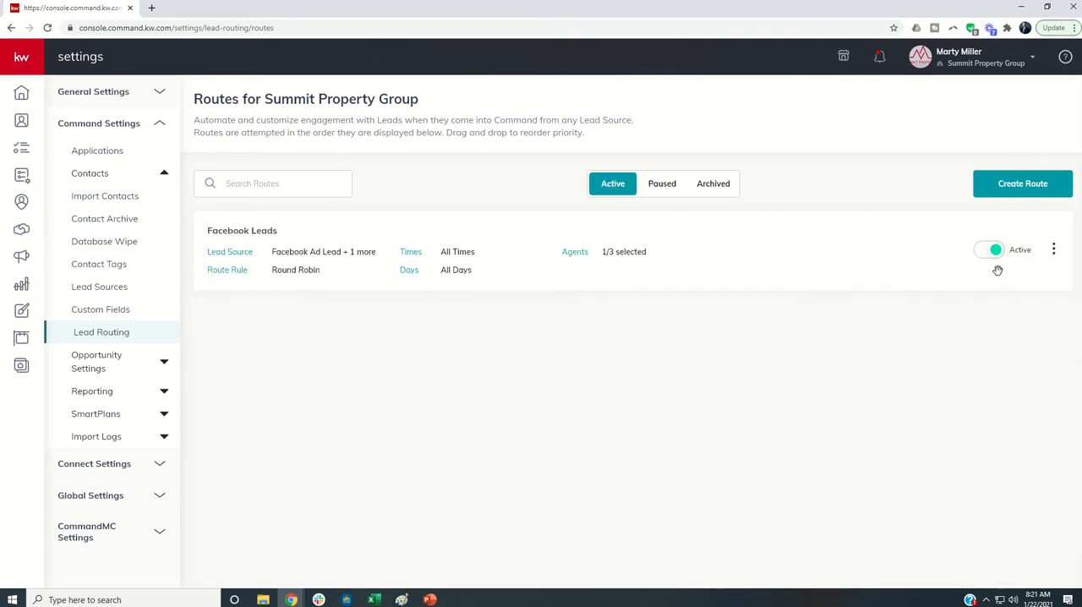
pyautogui.click(1054, 251)
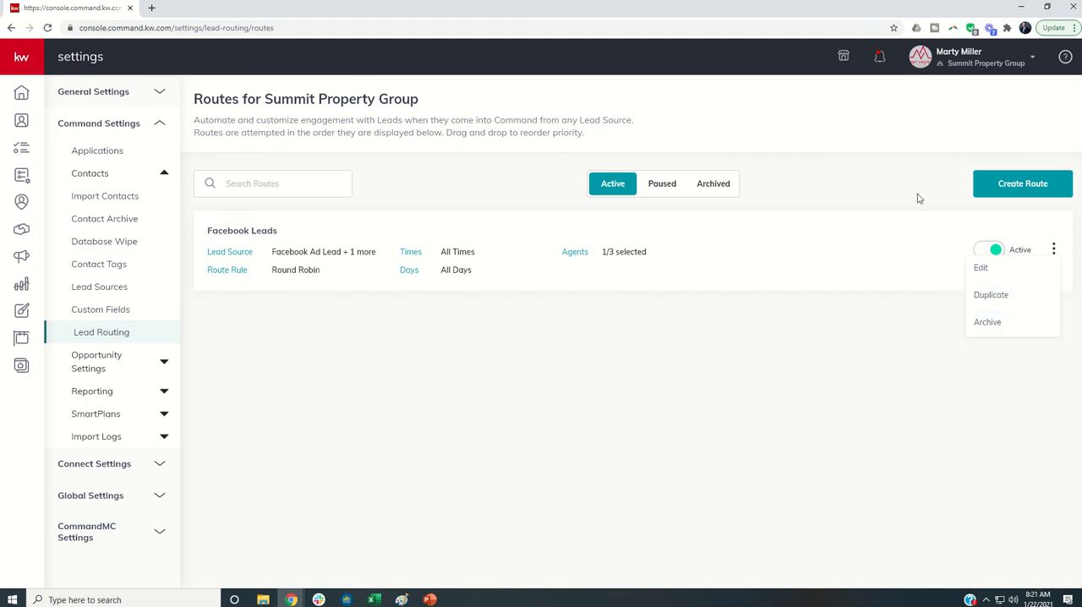
# - Start a new lead route and title it "ProCoach Test Lead Route"
pyautogui.click(1018, 182)
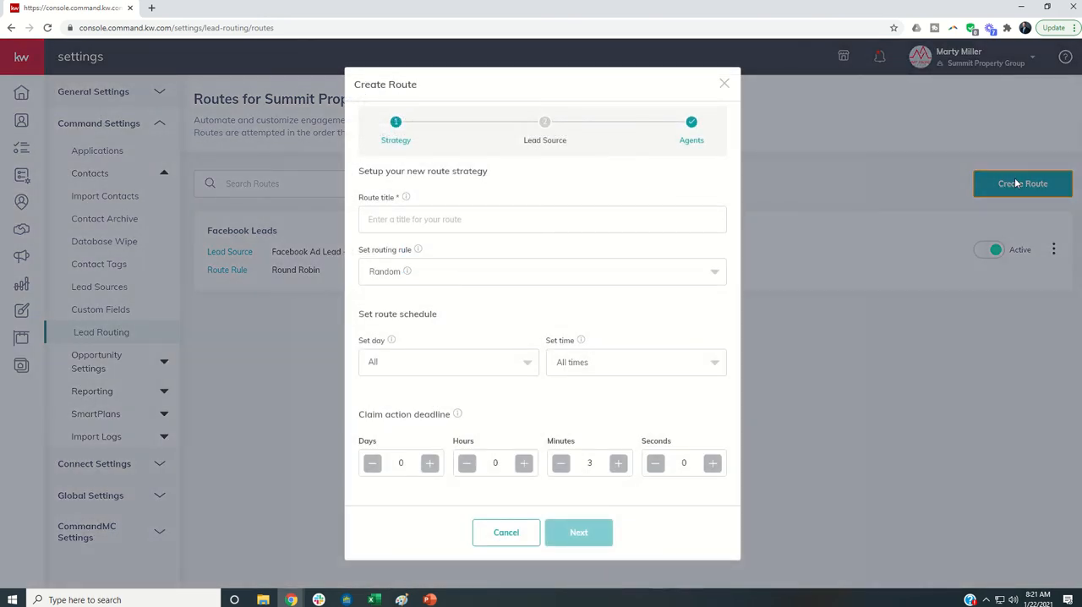
pyautogui.click(620, 220)
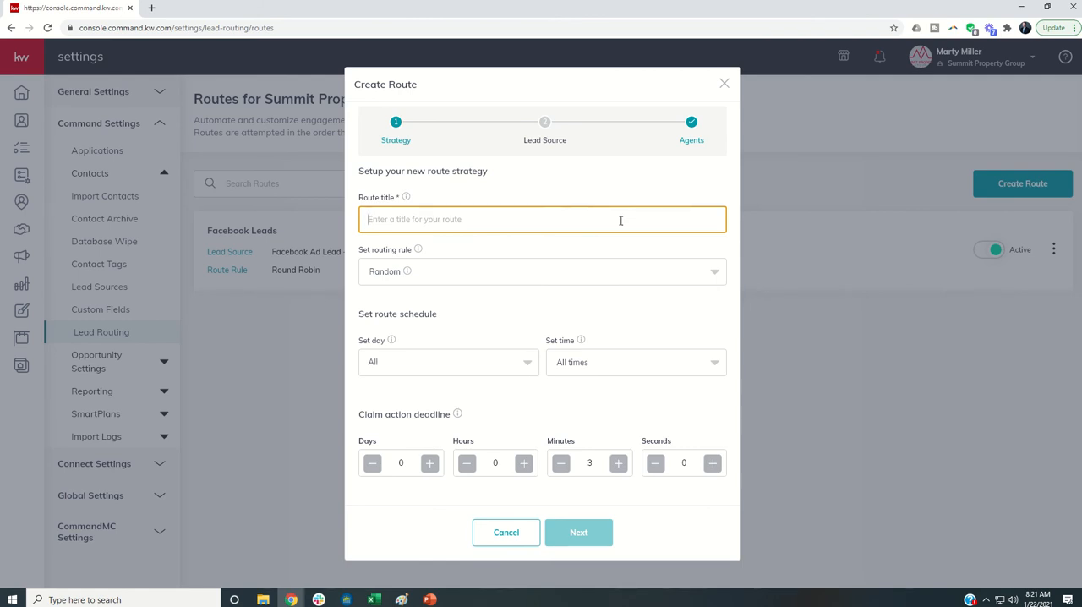
pyautogui.write('ProCoach')
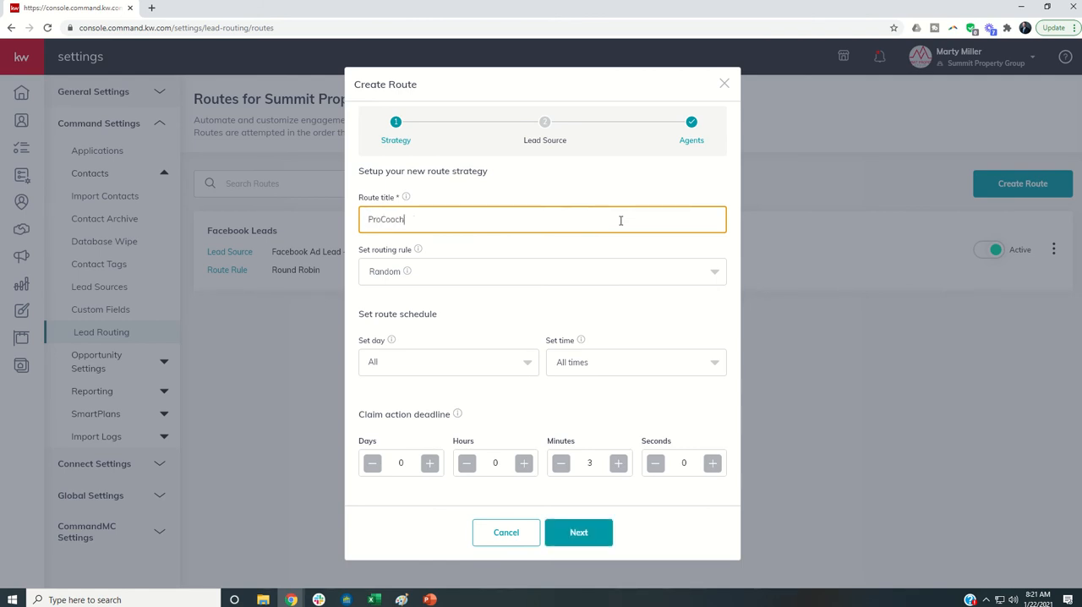
pyautogui.write(' Test Lead Route')
# - Set the new route's routing rule to Weighted Random
pyautogui.moveTo(417, 254)
pyautogui.click(431, 273)
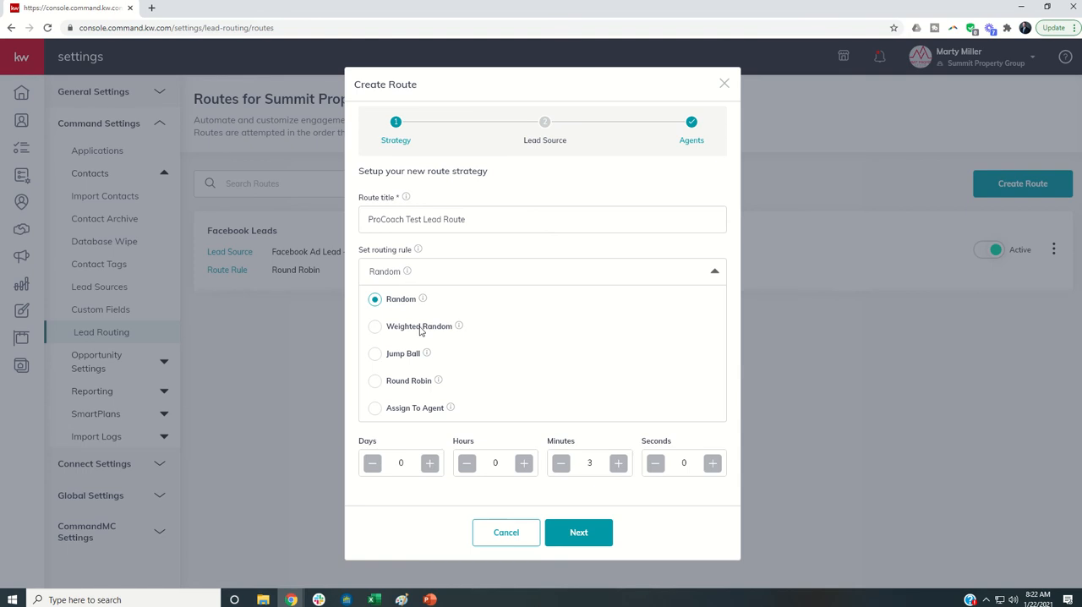
pyautogui.click(374, 330)
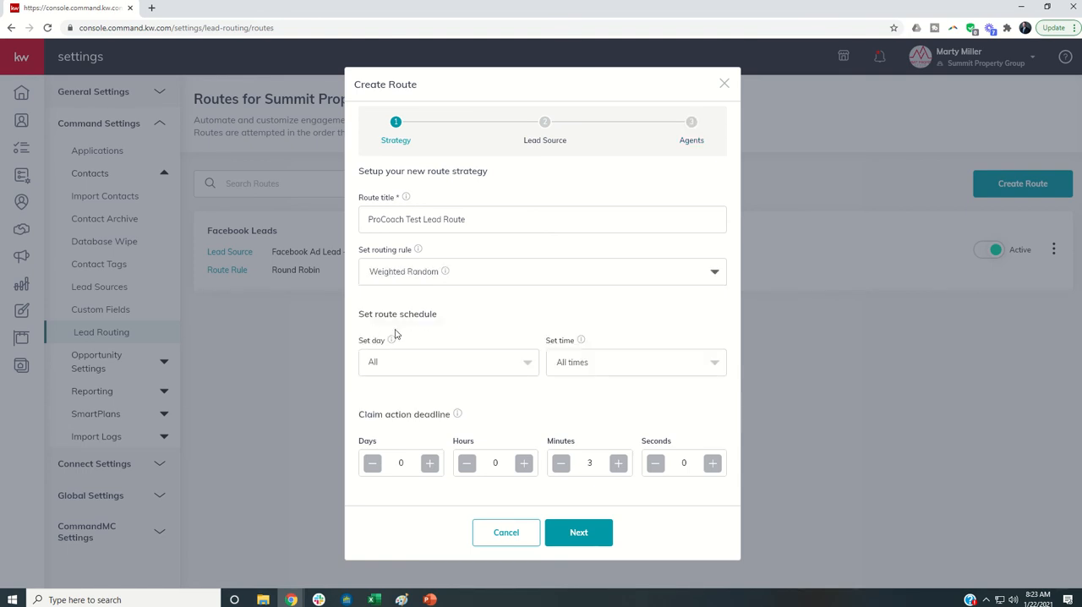
# - Read the explanations of the Random, Weighted Random and Jump Ball rules and set the routing rule to Jump Ball
pyautogui.click(386, 277)
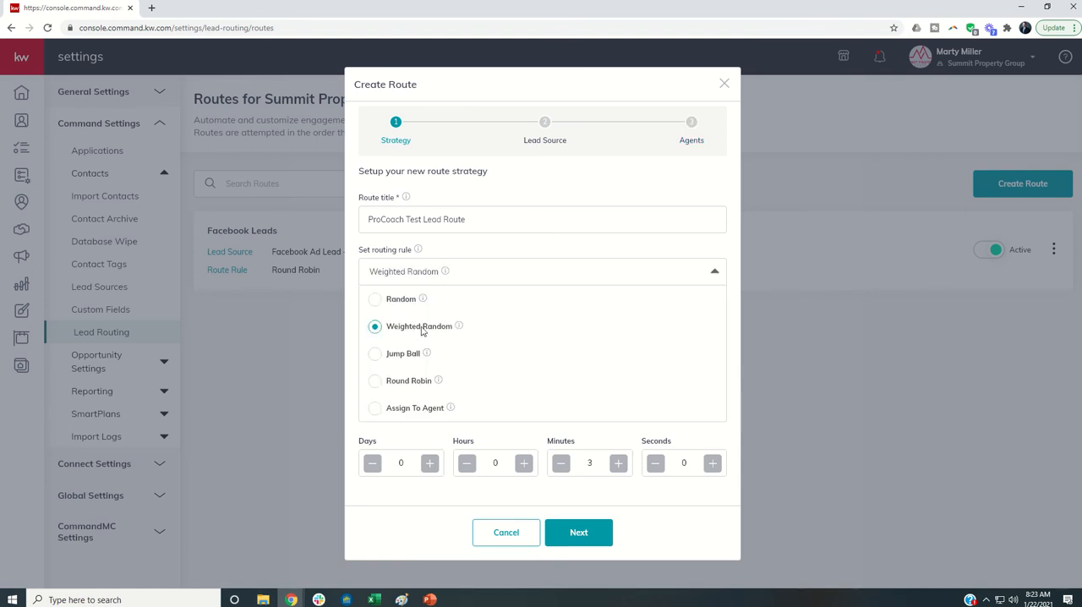
pyautogui.moveTo(423, 301)
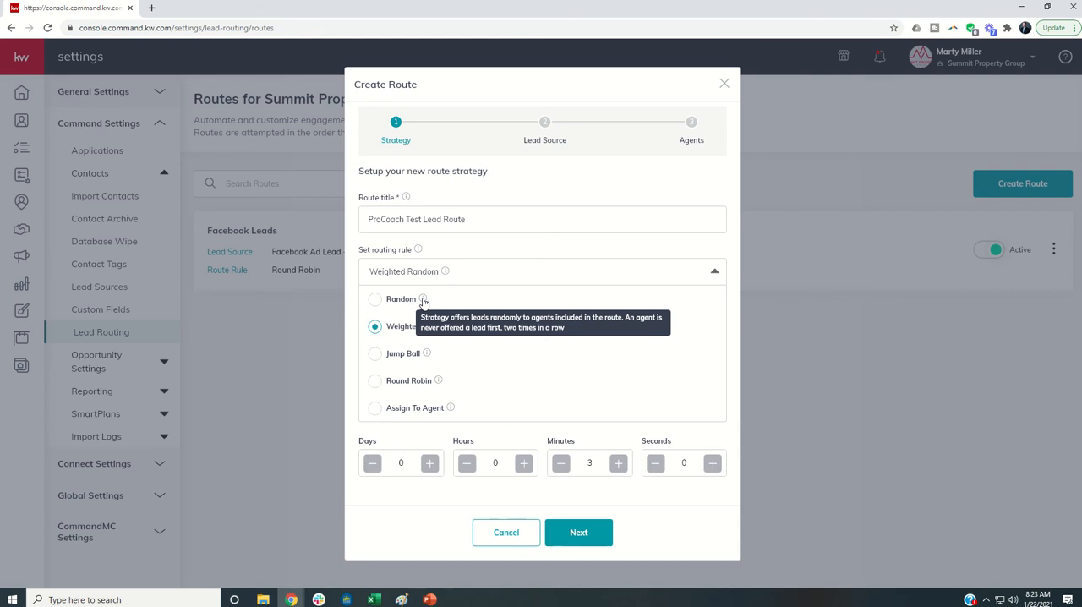
pyautogui.moveTo(460, 328)
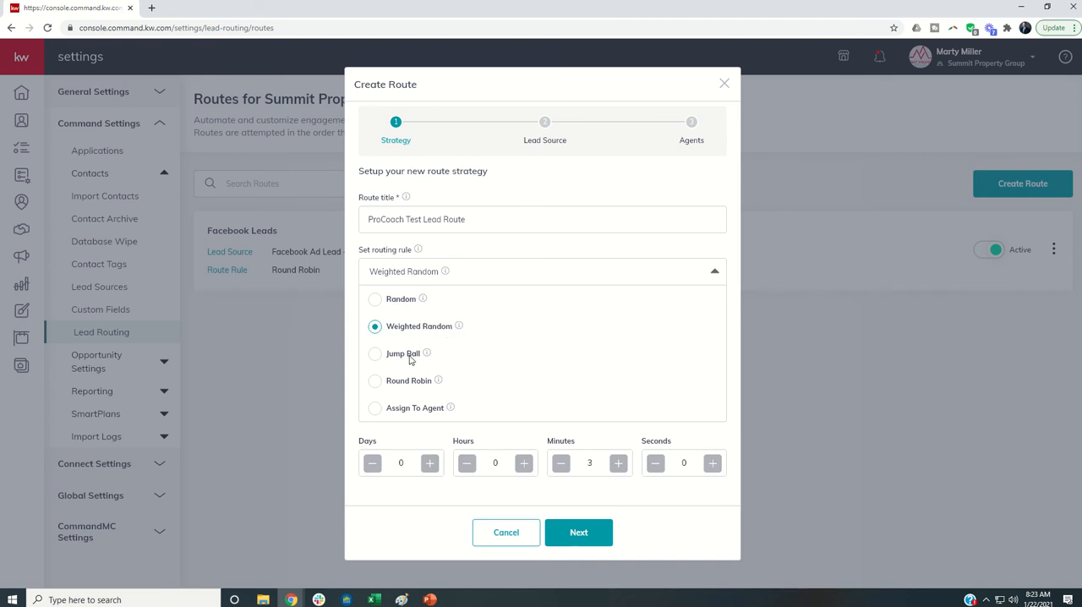
pyautogui.moveTo(429, 356)
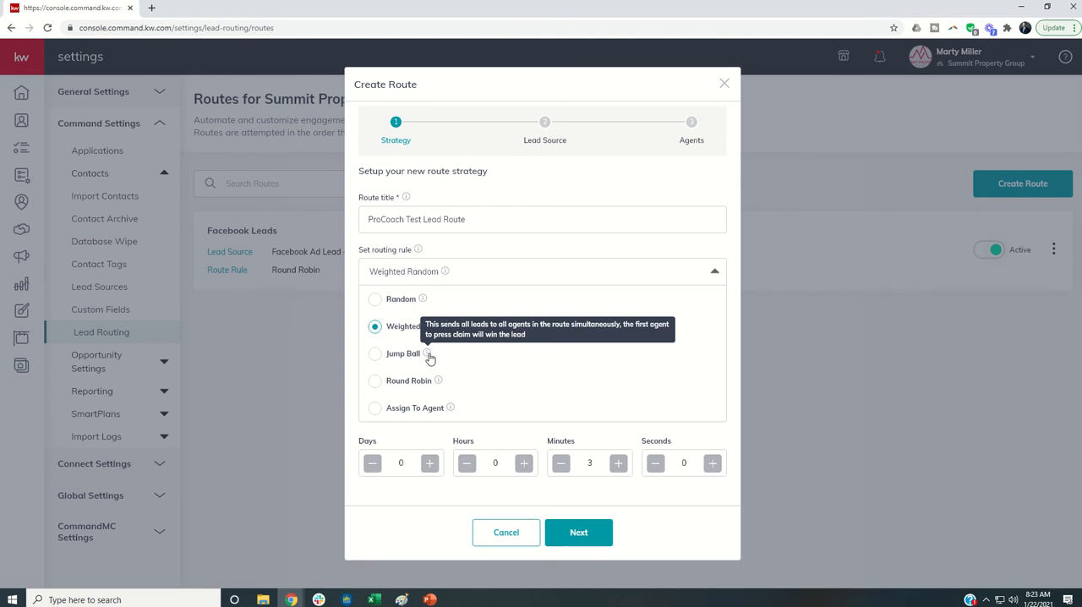
pyautogui.click(375, 355)
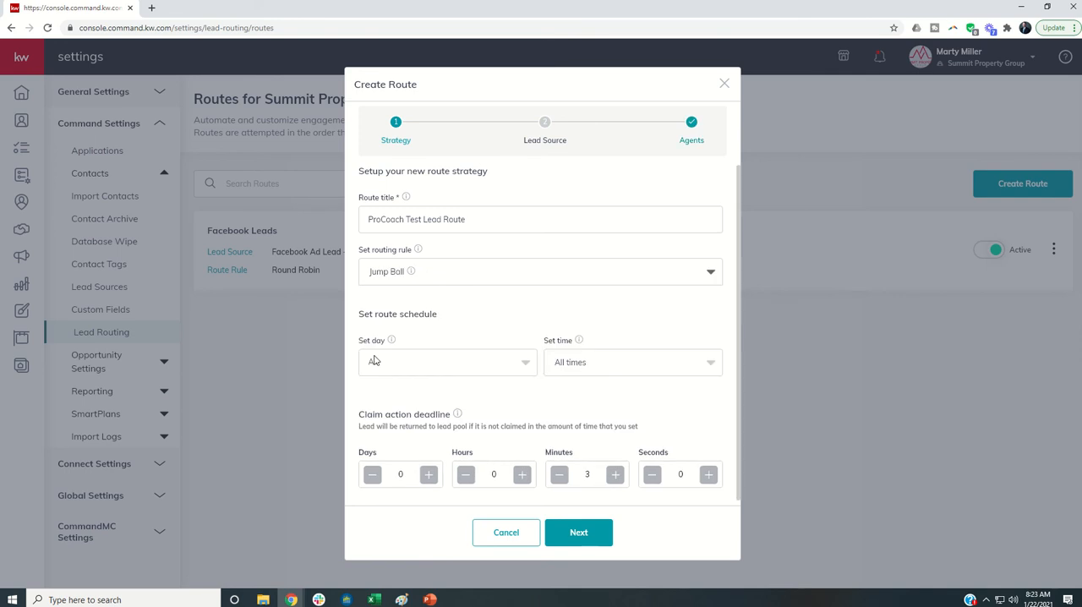
# - Try the Round Robin routing rule, check its explanation and replace it with Assign To Agent
pyautogui.click(403, 283)
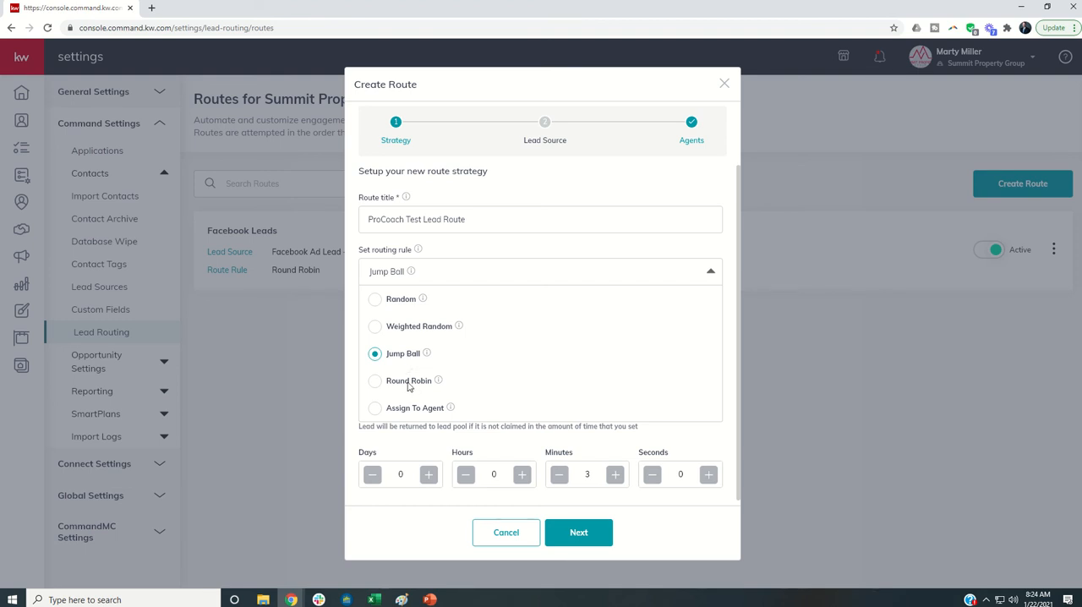
pyautogui.click(410, 382)
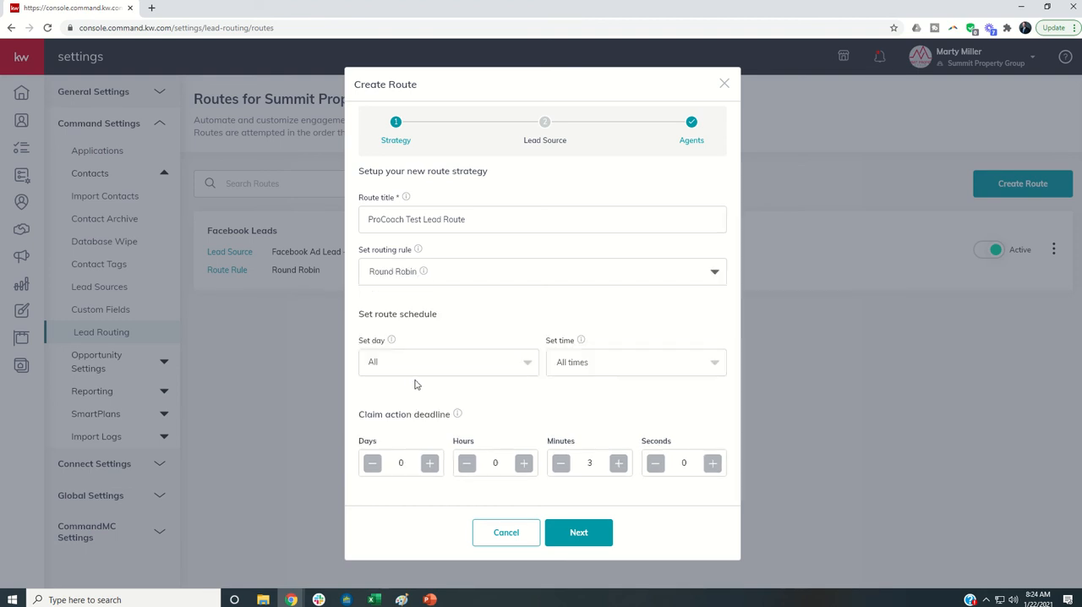
pyautogui.click(402, 281)
pyautogui.moveTo(440, 383)
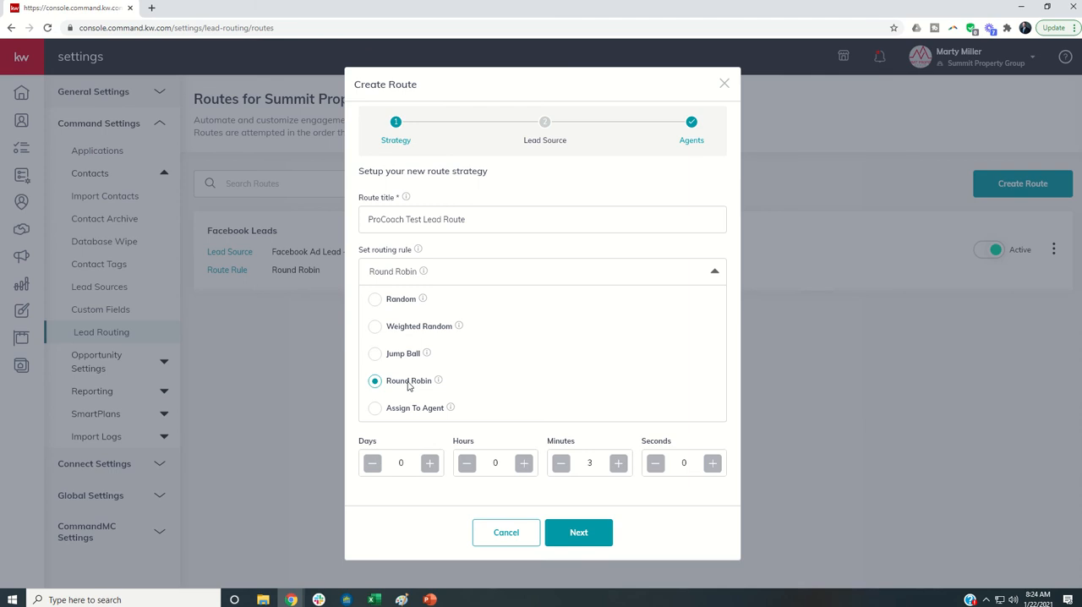
pyautogui.click(377, 409)
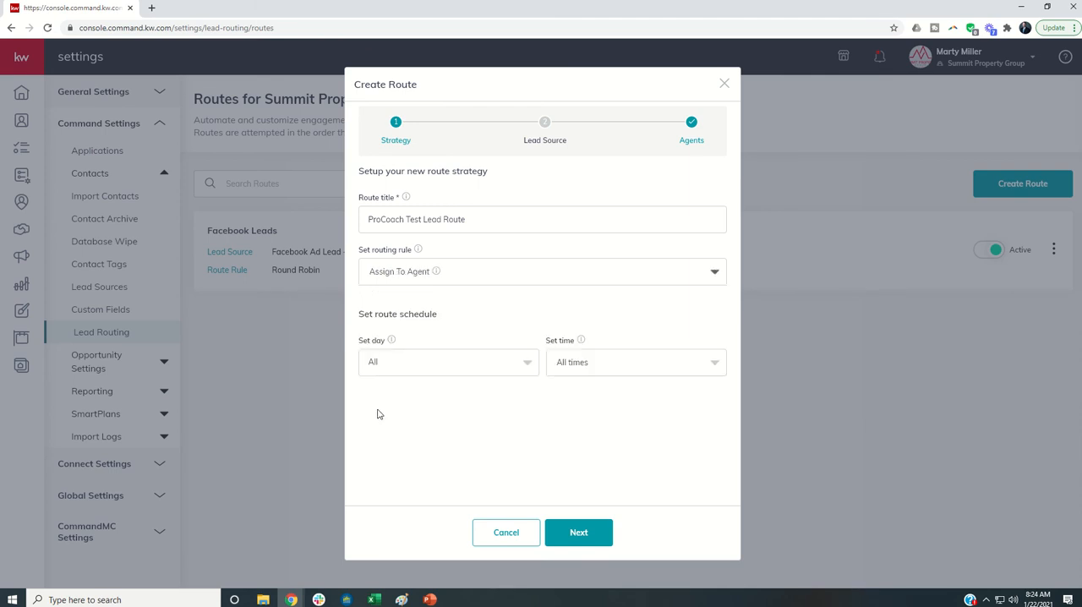
# - Set the ProCoach Test Lead Route's routing rule to Jump Ball
pyautogui.click(420, 271)
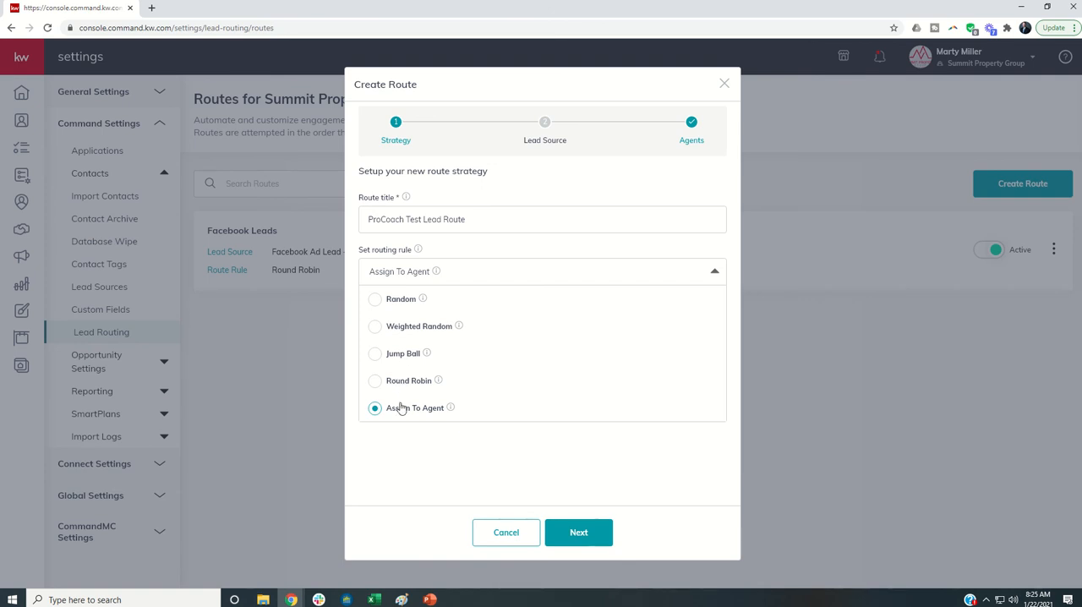
pyautogui.click(355, 359)
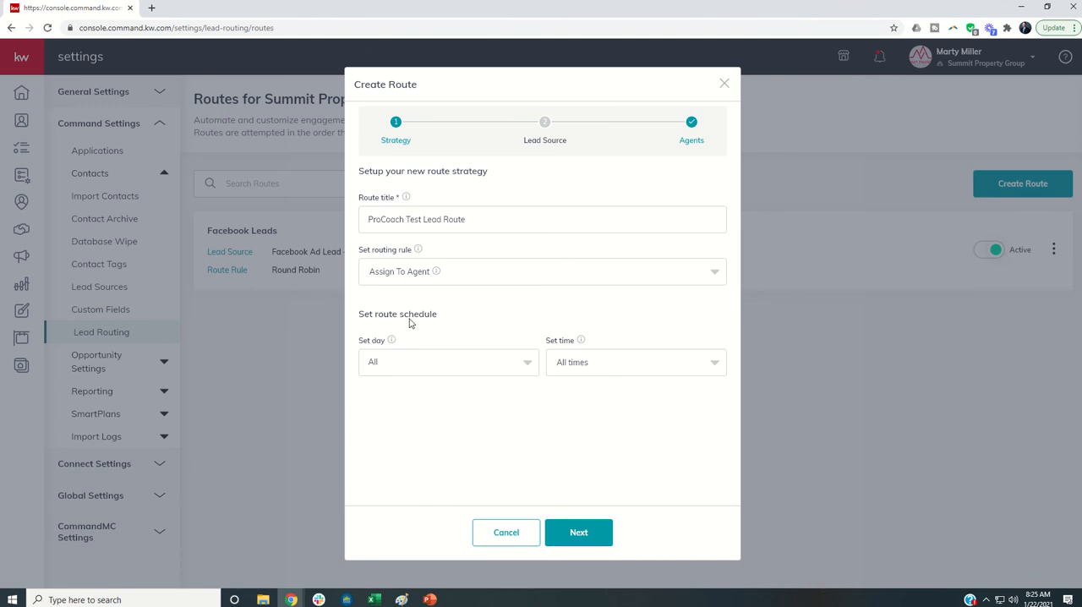
pyautogui.click(443, 280)
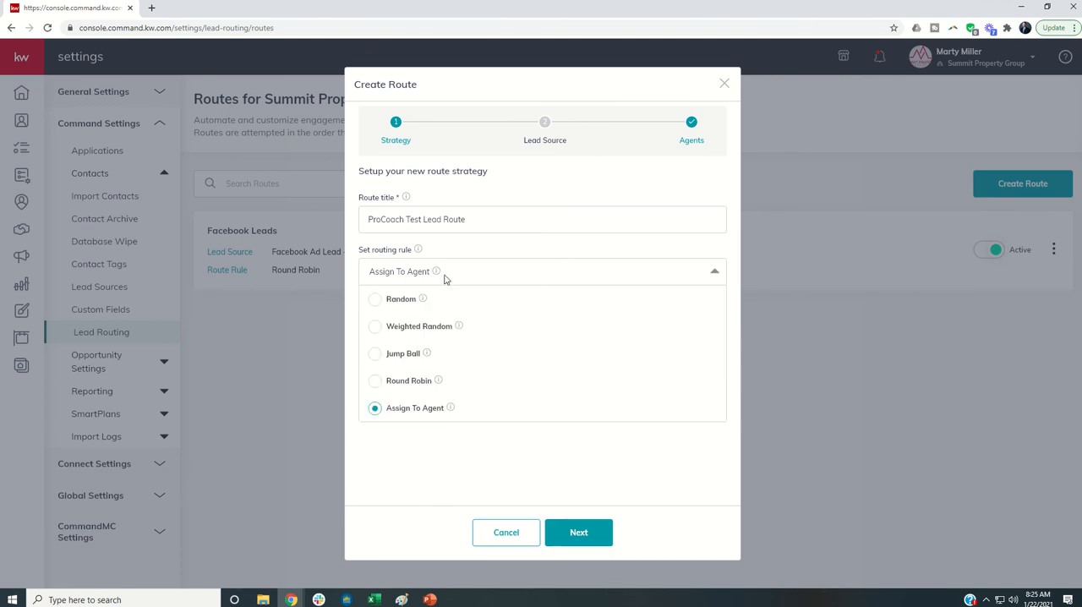
pyautogui.click(375, 354)
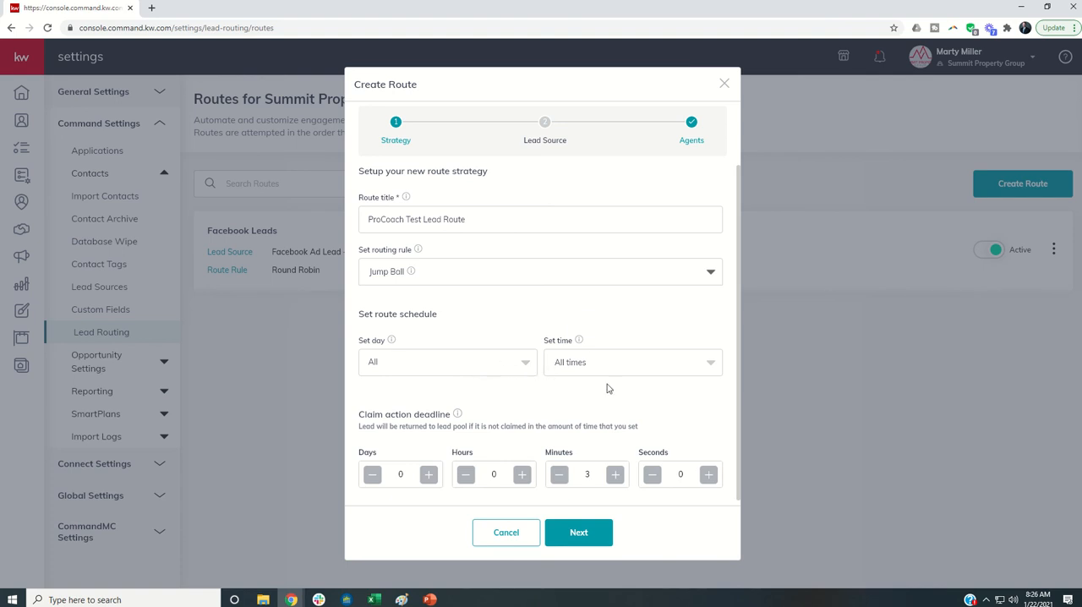
# - Exclude Saturday and Sunday from the days in the route schedule
pyautogui.click(477, 372)
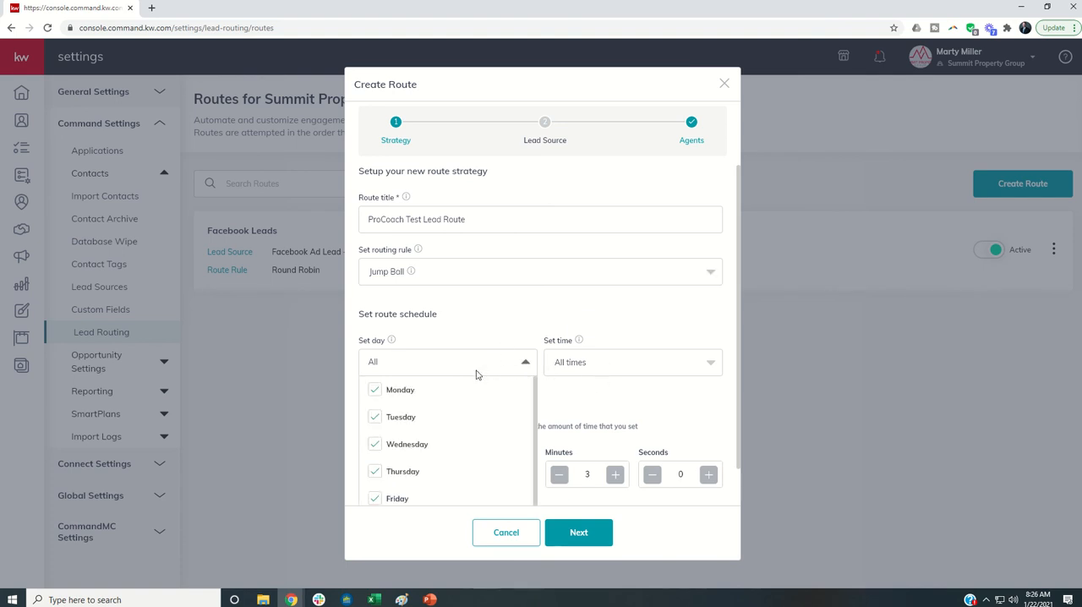
pyautogui.scroll(-1, 437, 398)
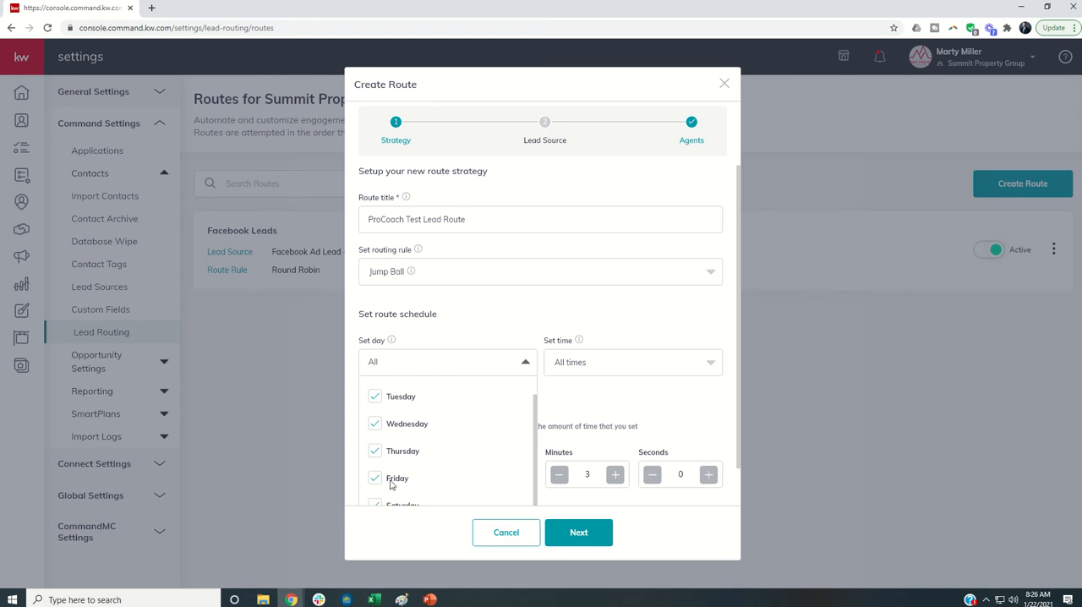
pyautogui.scroll(-1, 410, 497)
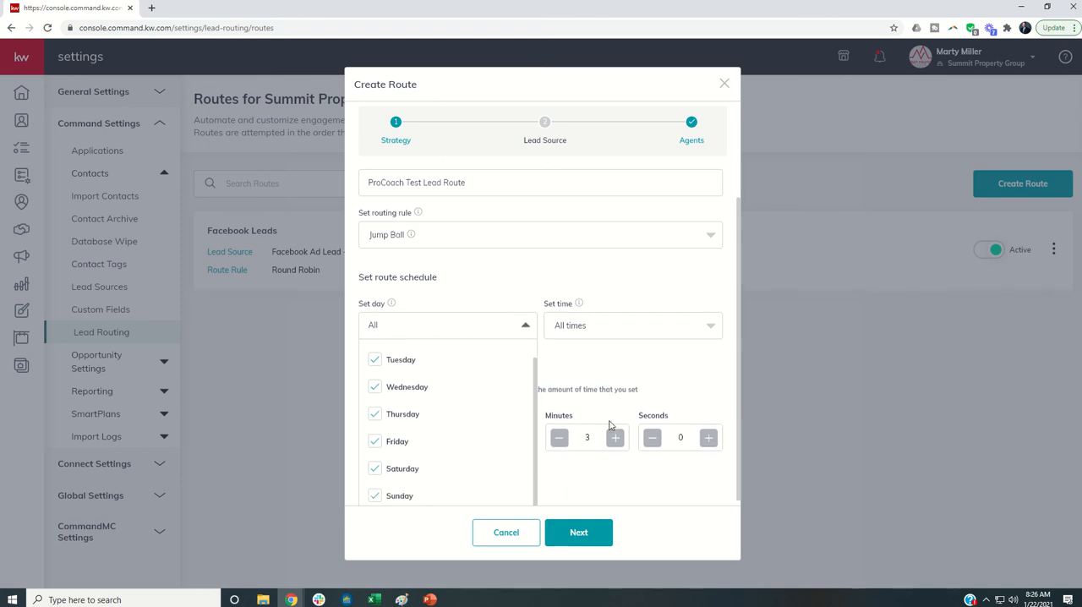
pyautogui.click(372, 470)
pyautogui.click(376, 491)
pyautogui.click(653, 364)
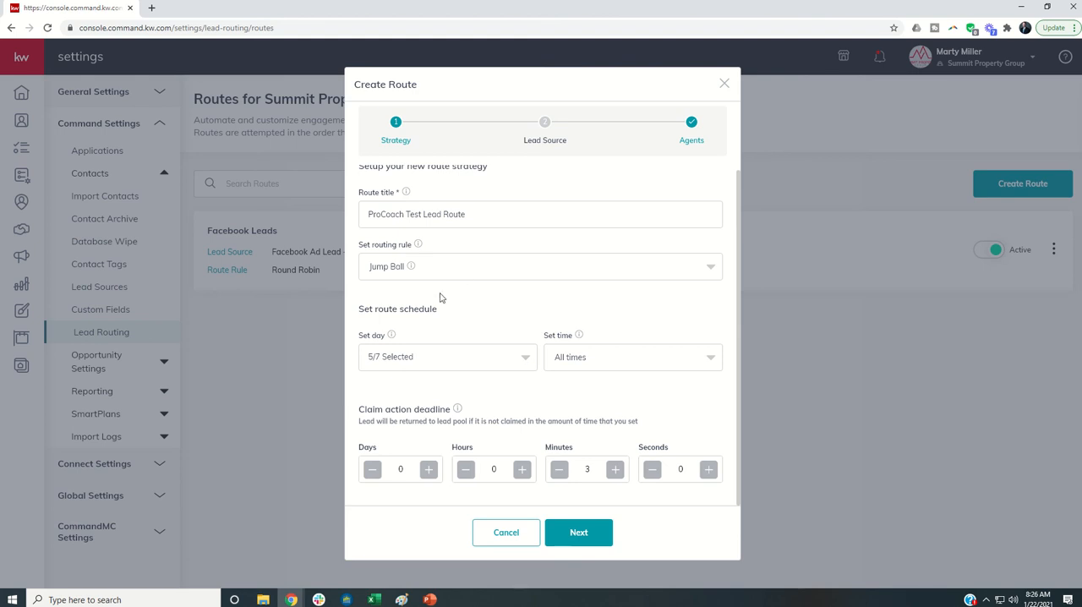
# - Add Saturday and Sunday back to the route schedule so that all days are selected
pyautogui.click(446, 362)
pyautogui.scroll(-1, 405, 410)
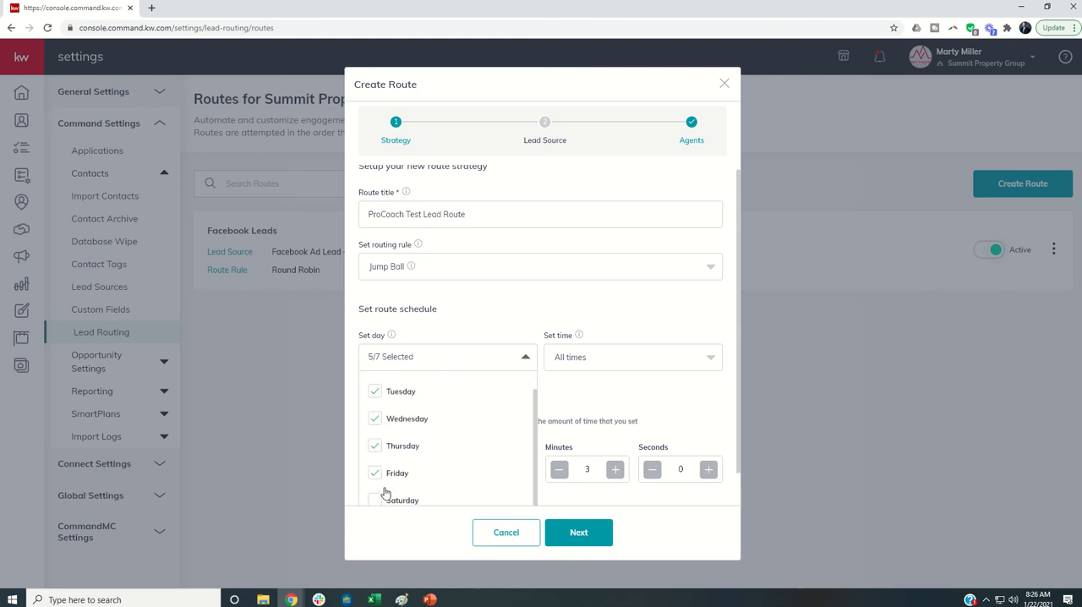
pyautogui.scroll(-1, 693, 420)
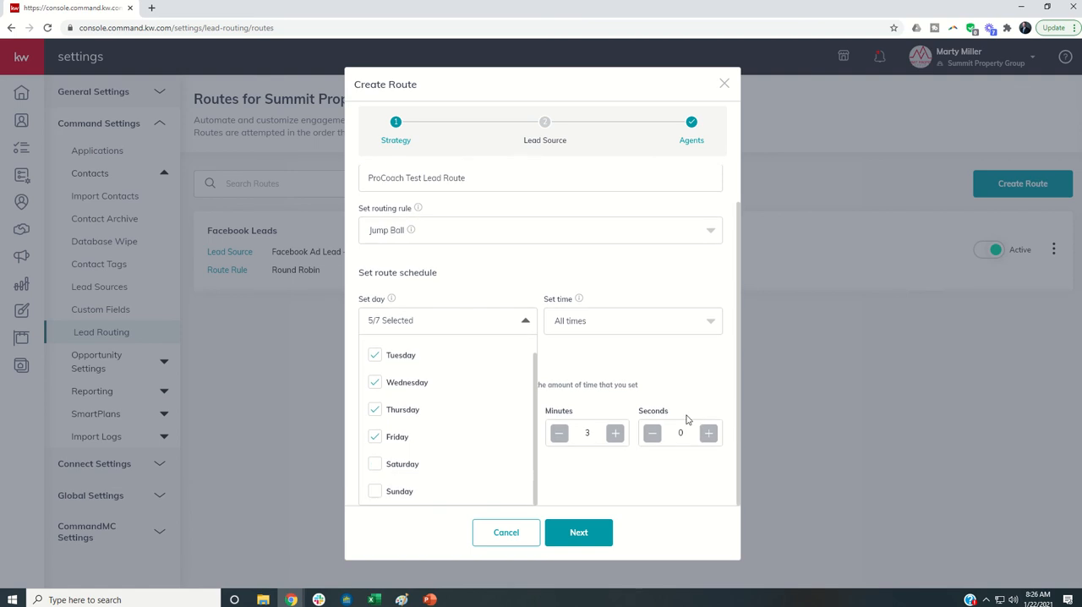
pyautogui.click(374, 466)
pyautogui.click(376, 494)
pyautogui.click(559, 362)
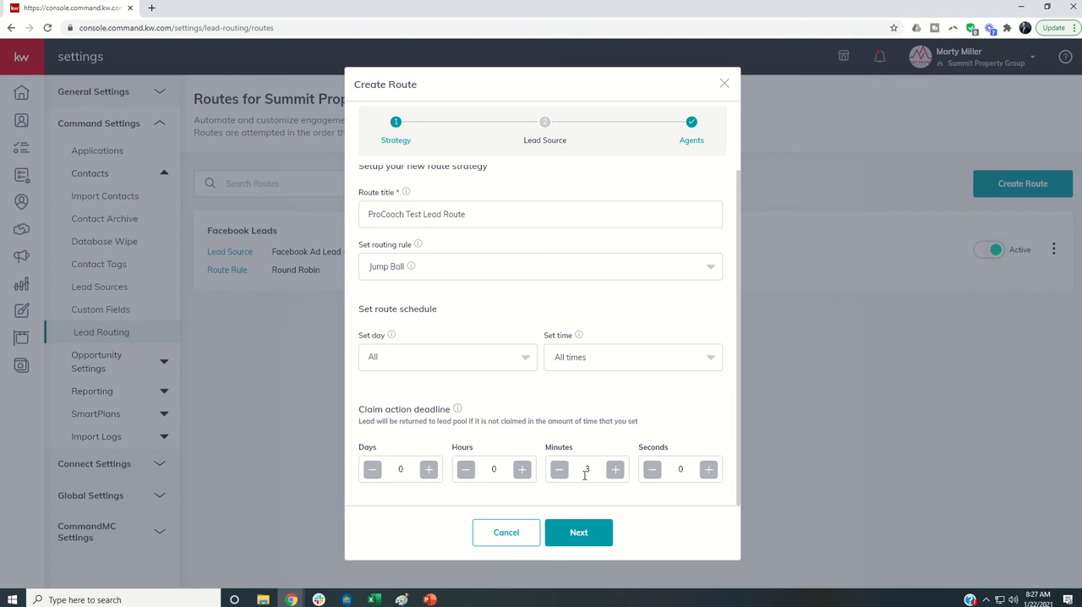
# - Switch the routing rule to Assign To Agent to compare its settings, and return it to Jump Ball
pyautogui.click(447, 275)
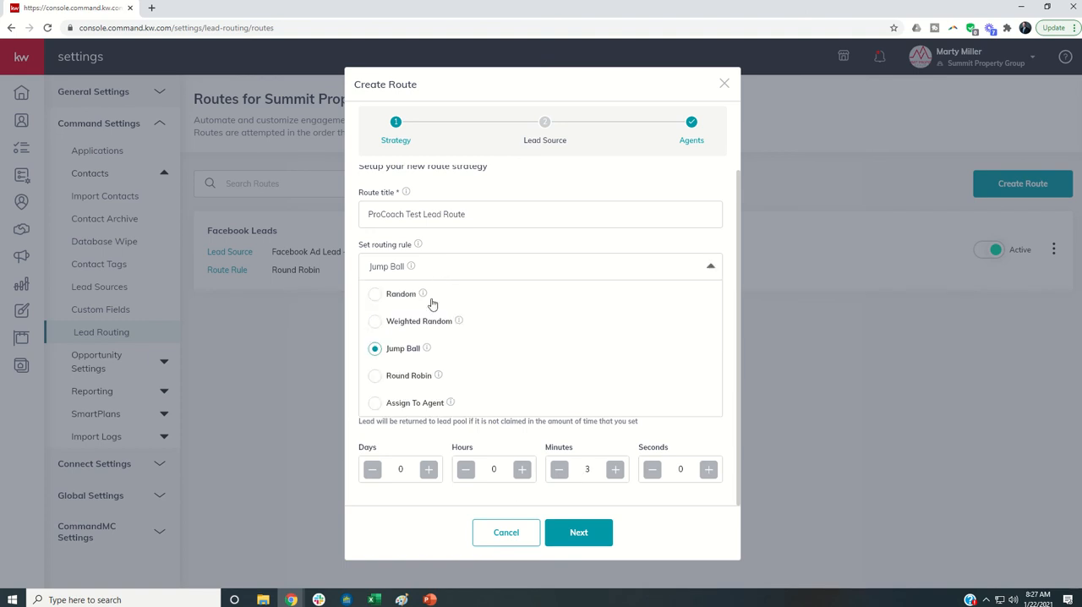
pyautogui.click(373, 403)
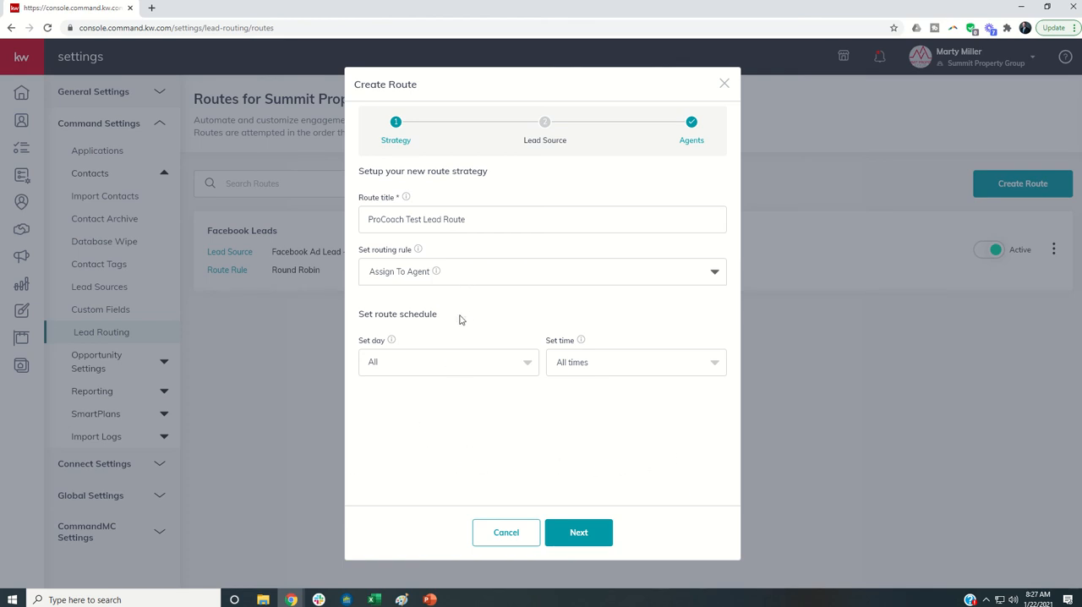
pyautogui.click(464, 274)
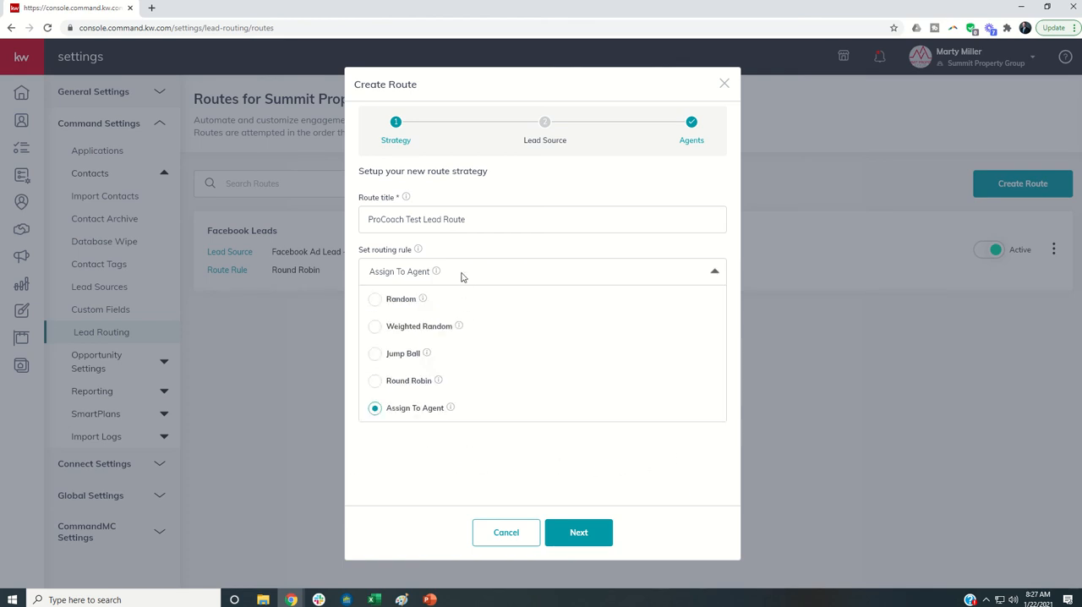
pyautogui.click(374, 354)
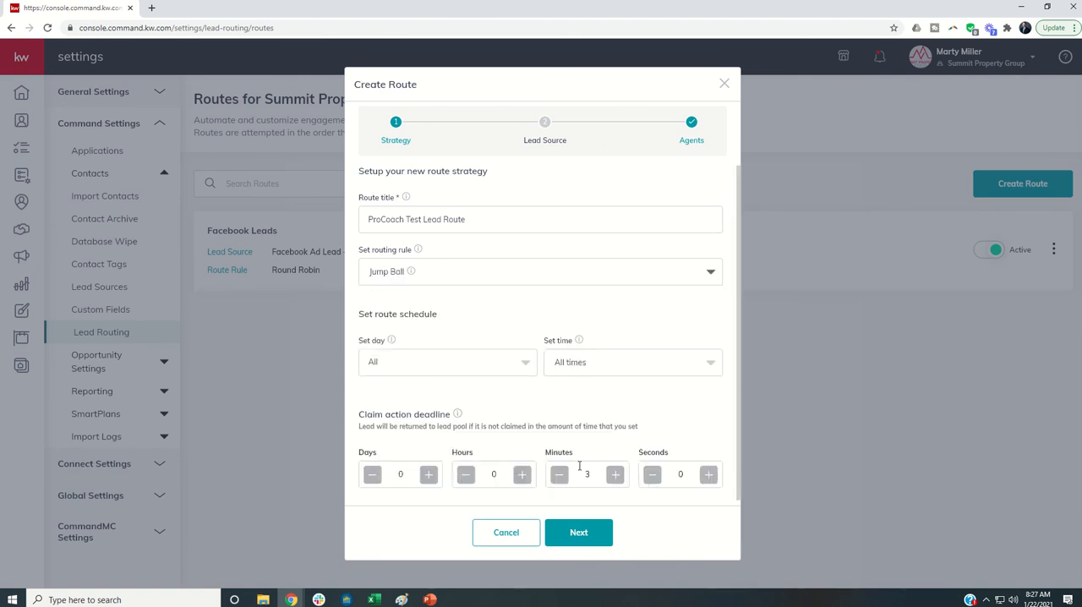
# - Proceed to the route's lead source settings and select Facebook Ad Lead as the source
pyautogui.click(587, 537)
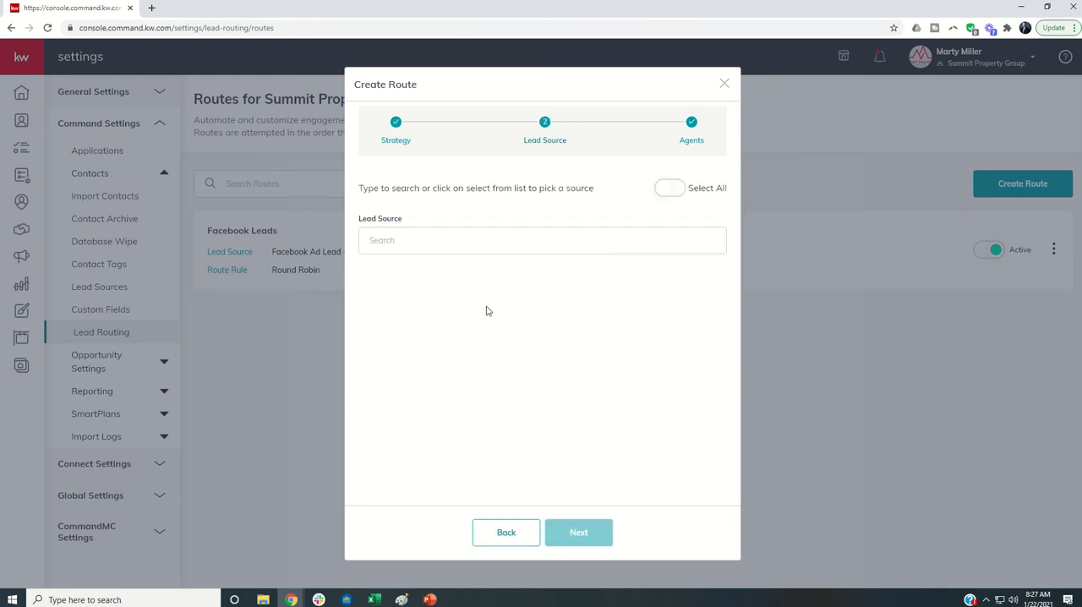
pyautogui.click(385, 250)
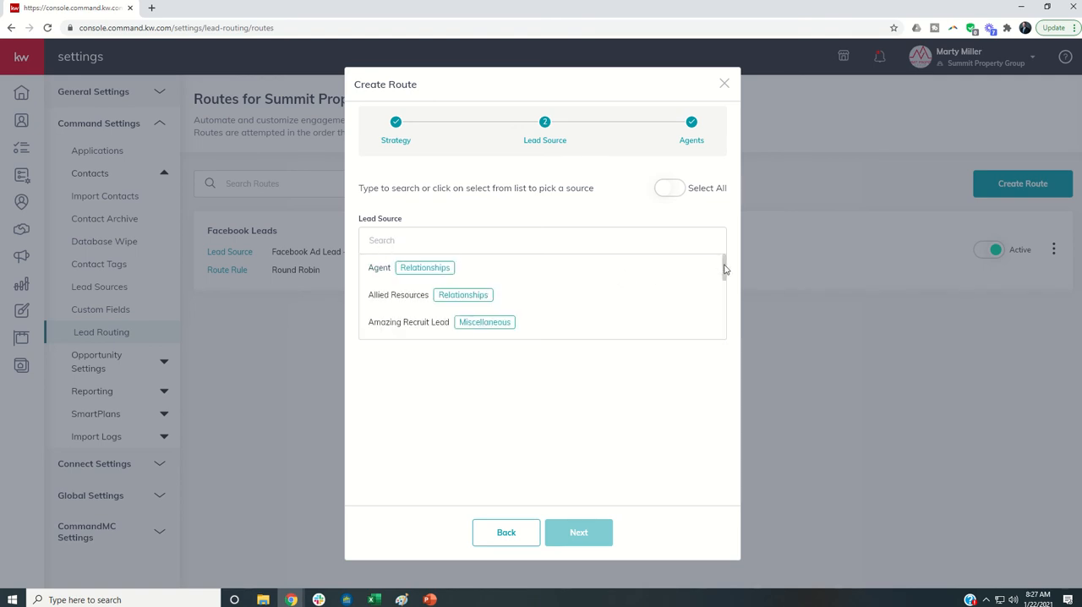
pyautogui.moveTo(725, 269); pyautogui.dragTo(723, 340)
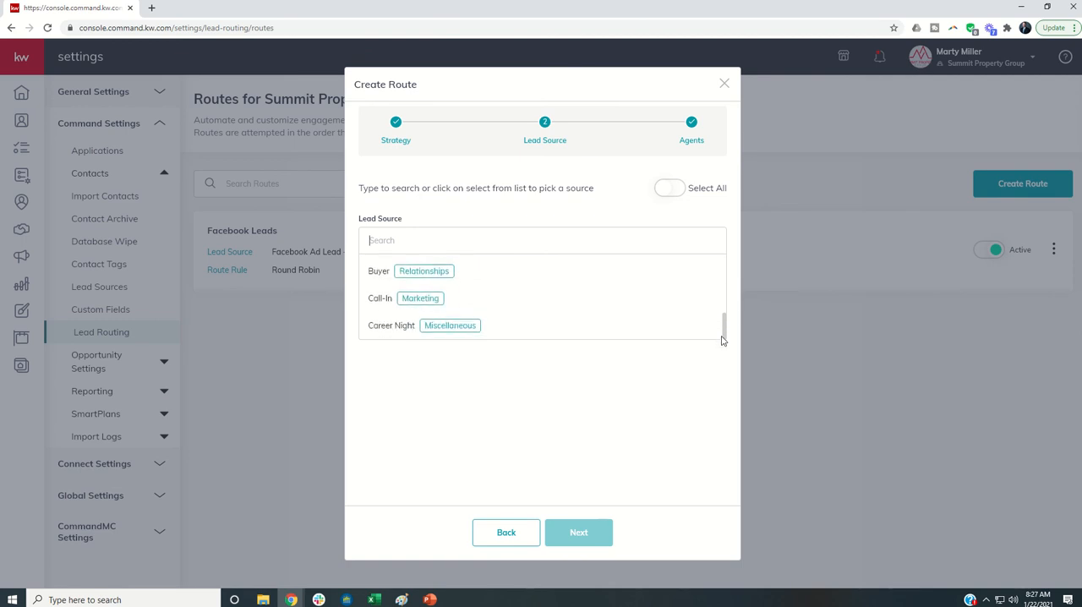
pyautogui.scroll(-4, 723, 329)
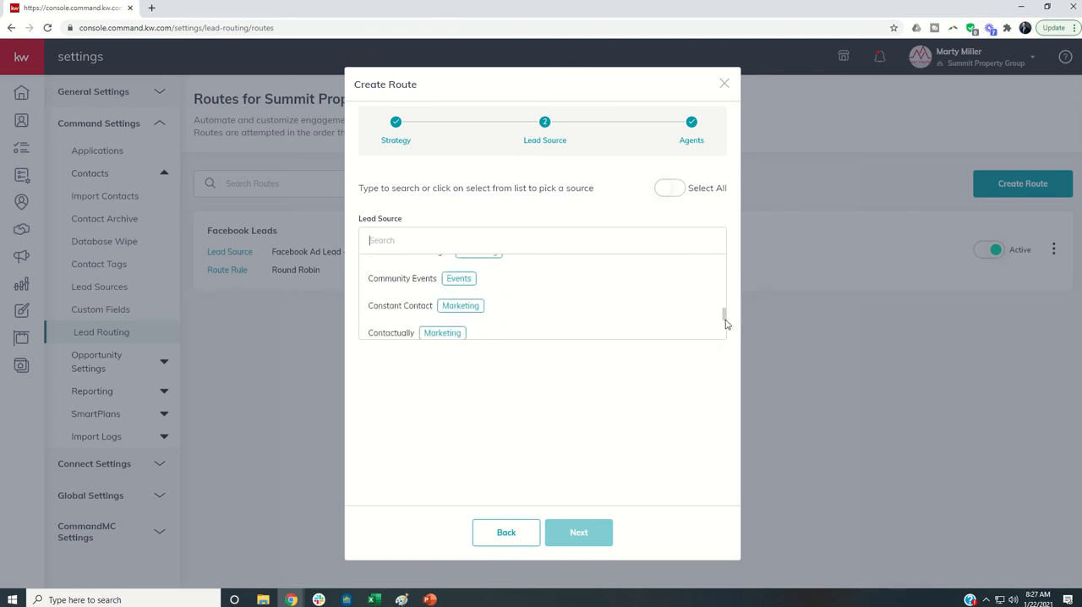
pyautogui.scroll(-3, 725, 324)
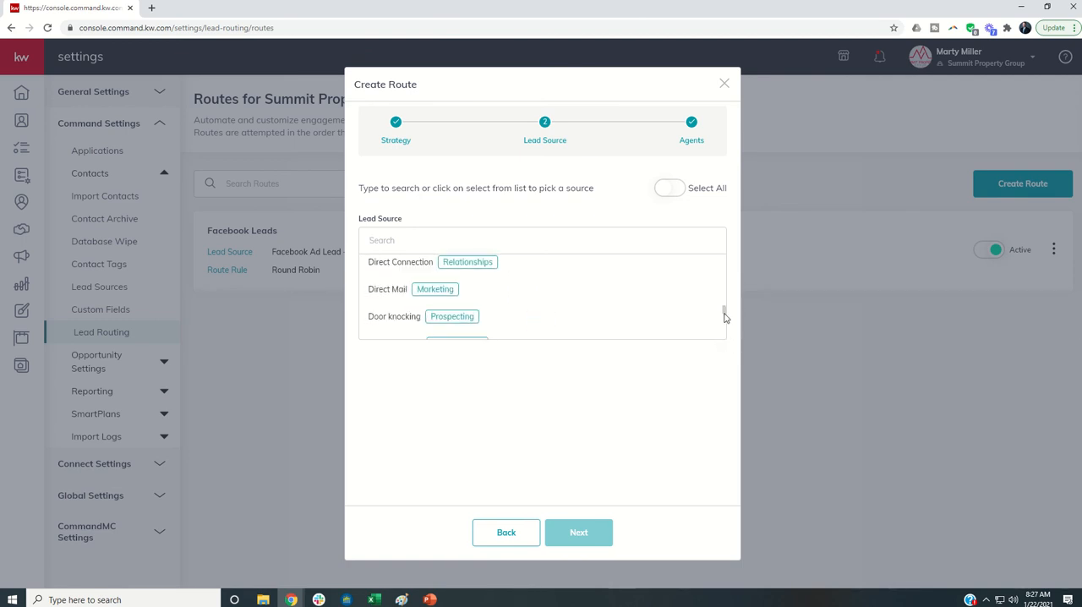
pyautogui.moveTo(724, 317); pyautogui.dragTo(734, 341)
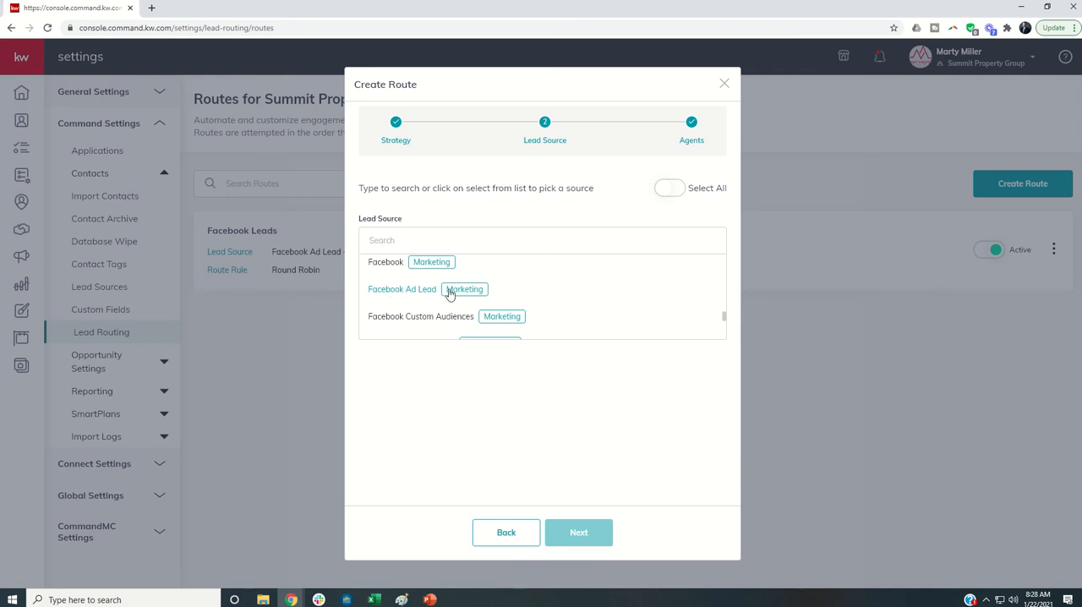
pyautogui.click(399, 285)
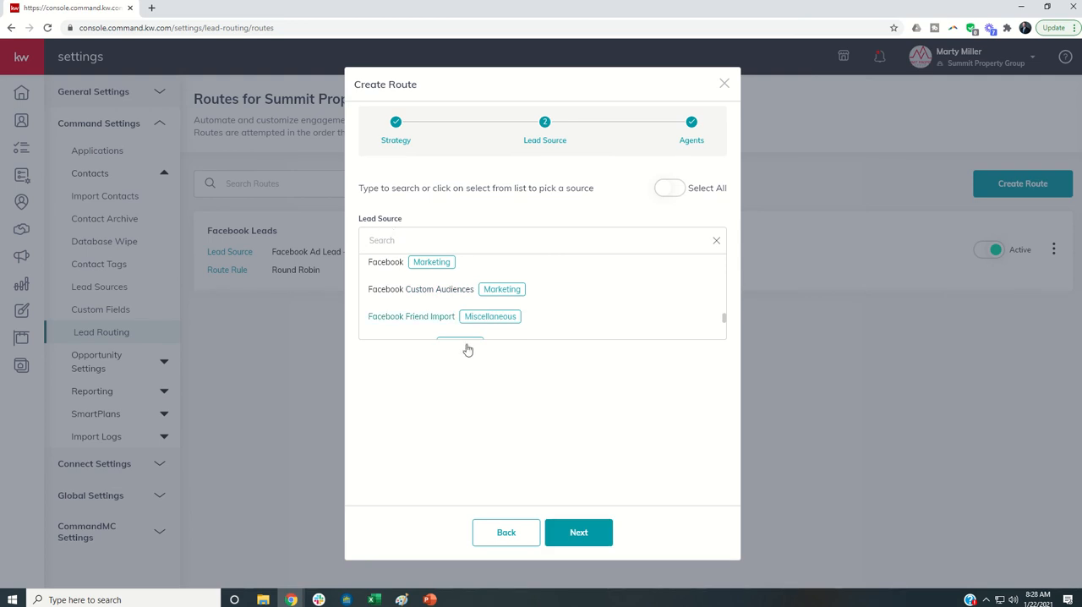
pyautogui.click(436, 412)
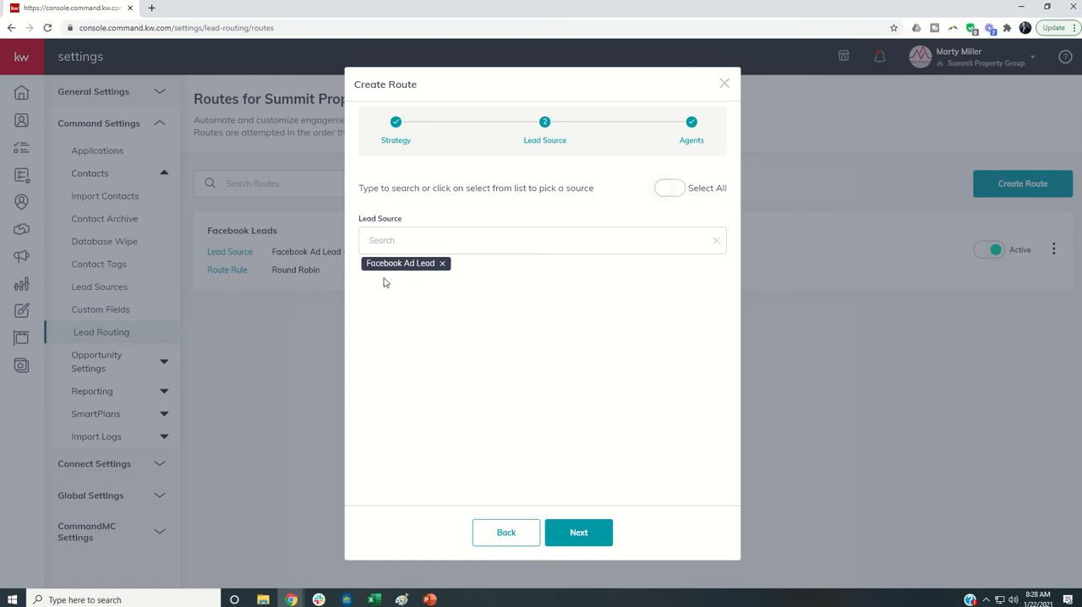
# - Assign all three team agents to the route and save the new route
pyautogui.click(582, 534)
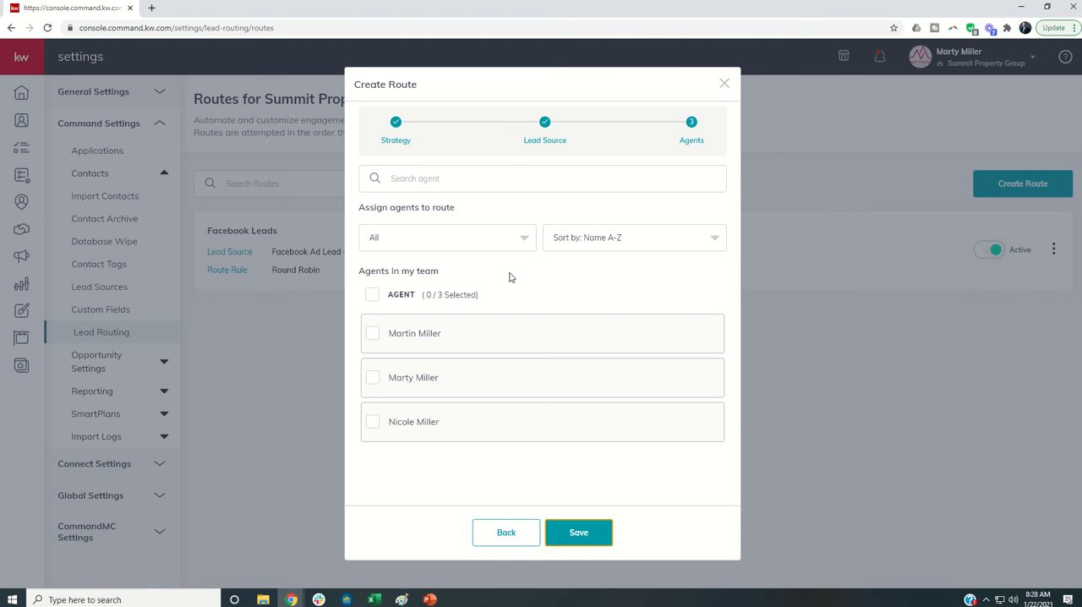
pyautogui.click(373, 333)
pyautogui.click(372, 422)
pyautogui.click(578, 533)
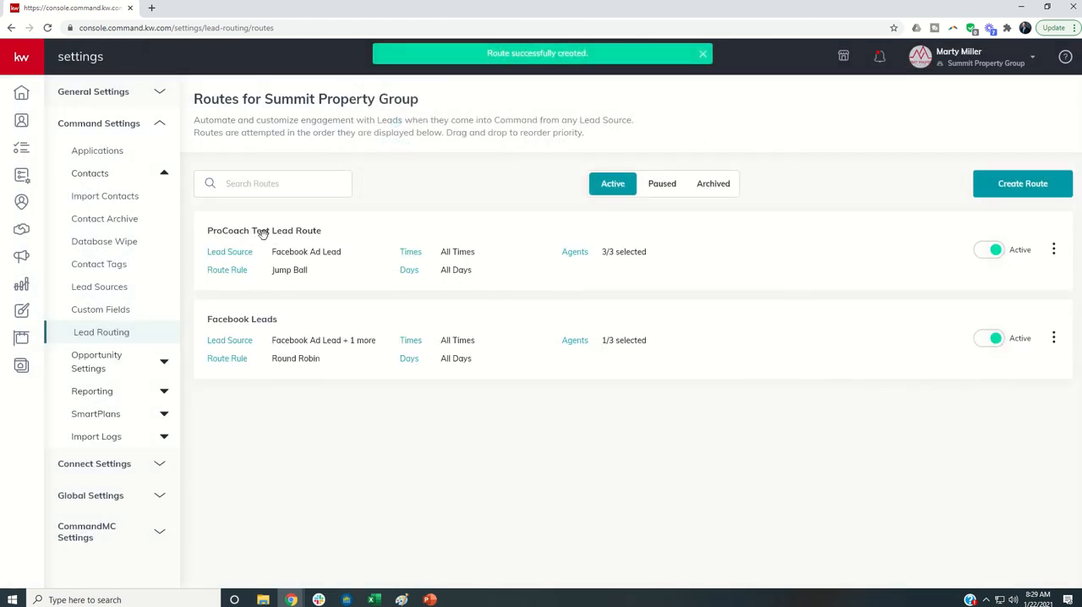
# - Reopen the saved route's agent assignments, deselect and reselect the first agent, and save
pyautogui.click(581, 257)
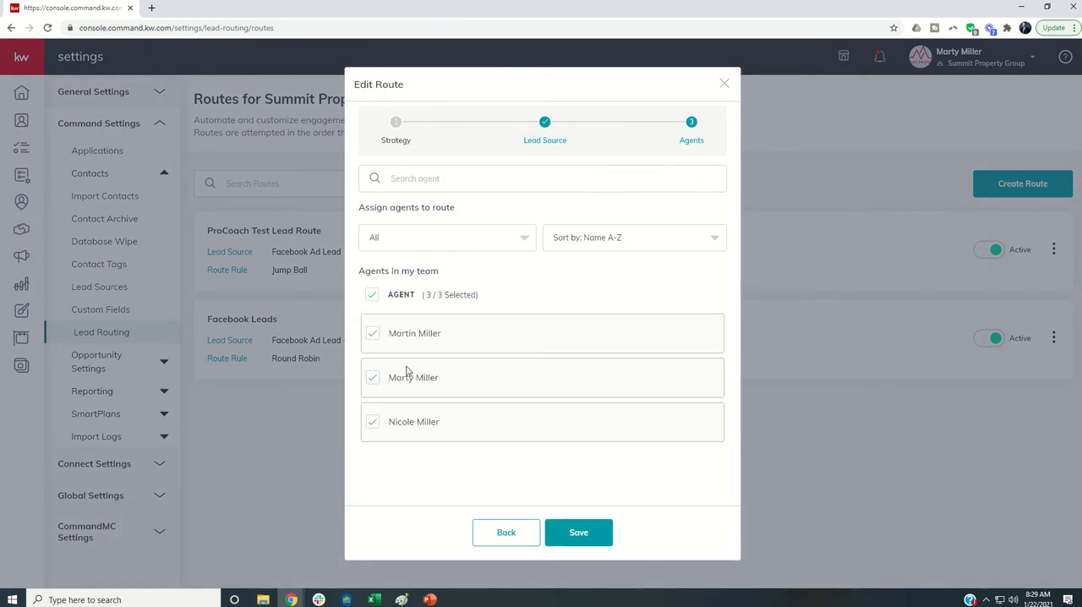
pyautogui.click(375, 337)
pyautogui.click(375, 335)
pyautogui.click(582, 536)
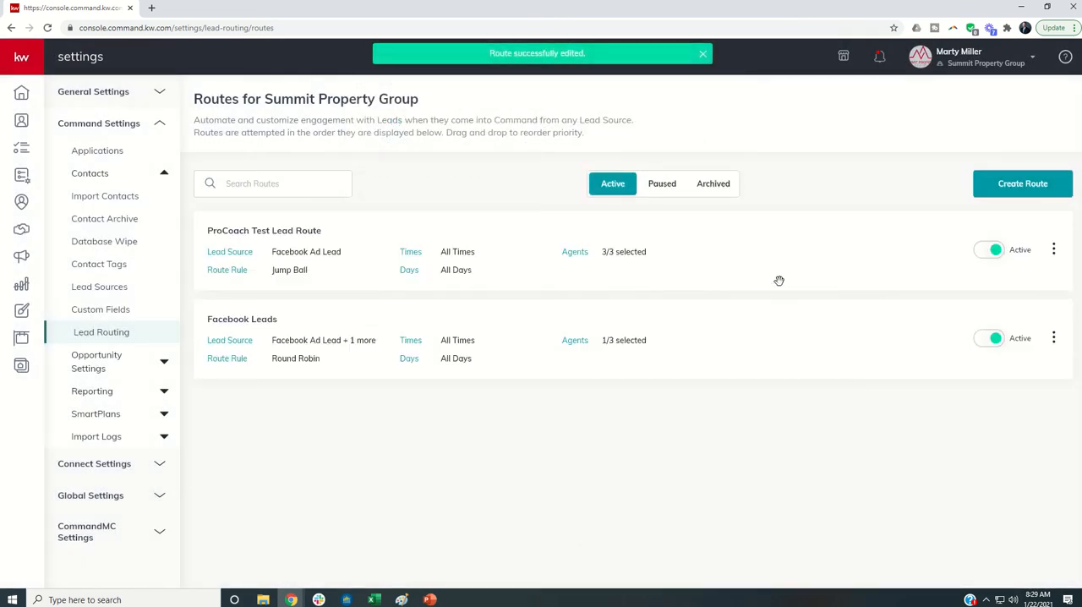
# - Duplicate the ProCoach Test Lead Route and close the copy's editor without changing it
pyautogui.click(1055, 252)
pyautogui.click(1011, 298)
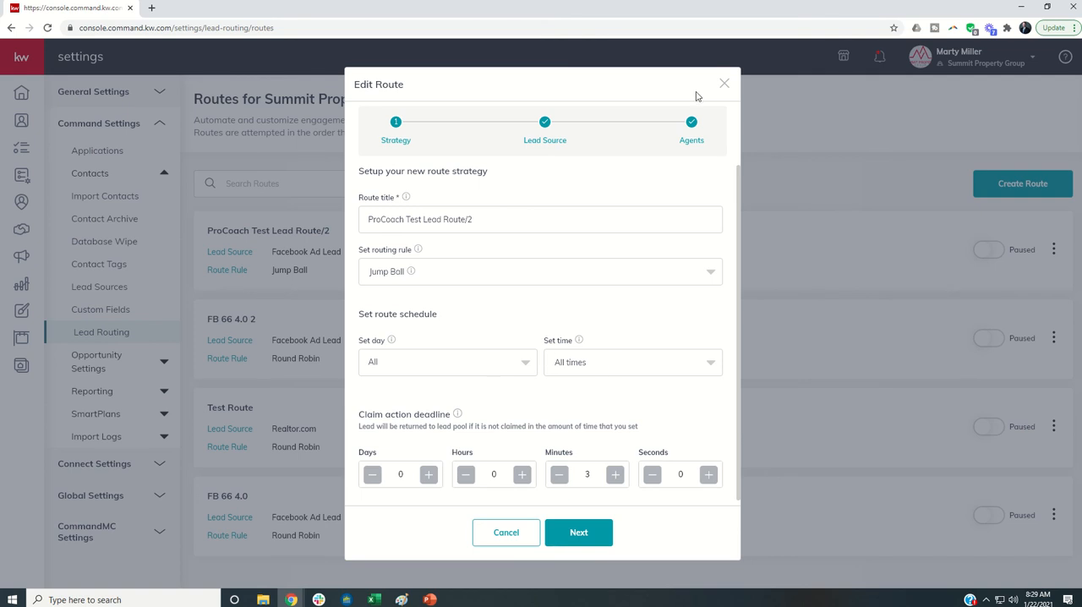
pyautogui.click(723, 88)
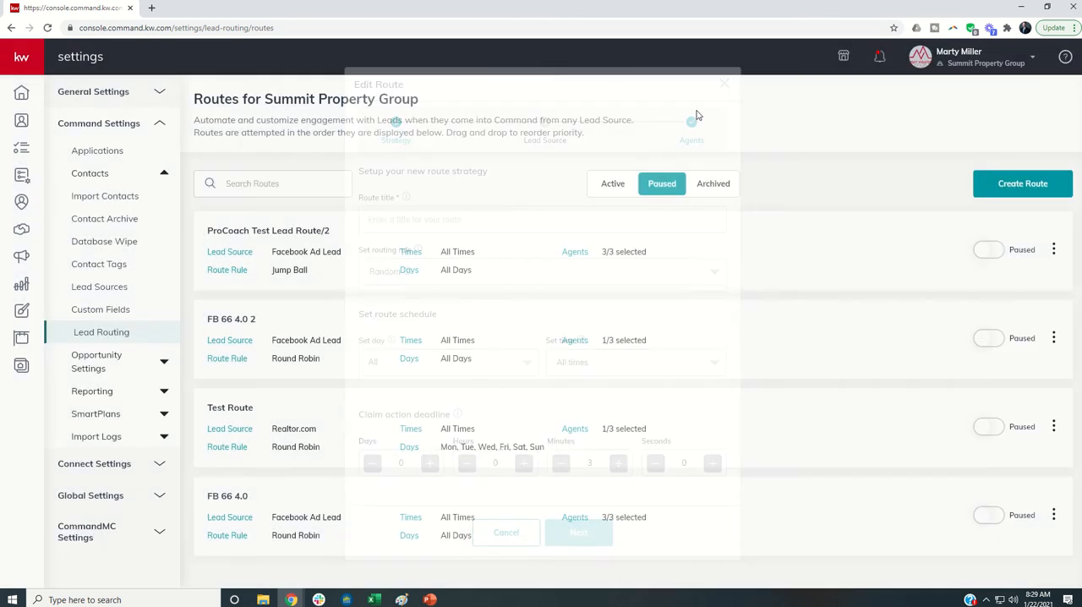